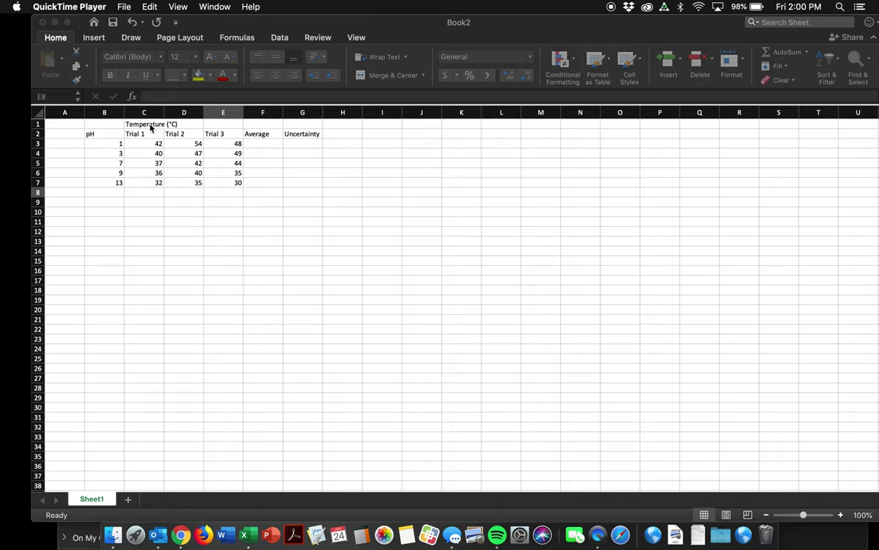
- Merge and center the Temperature (°C) heading across C1:F1, above the trial and average columns
{"action": "left_click_drag", "start_coordinate": [151, 128], "coordinate": [267, 120]}
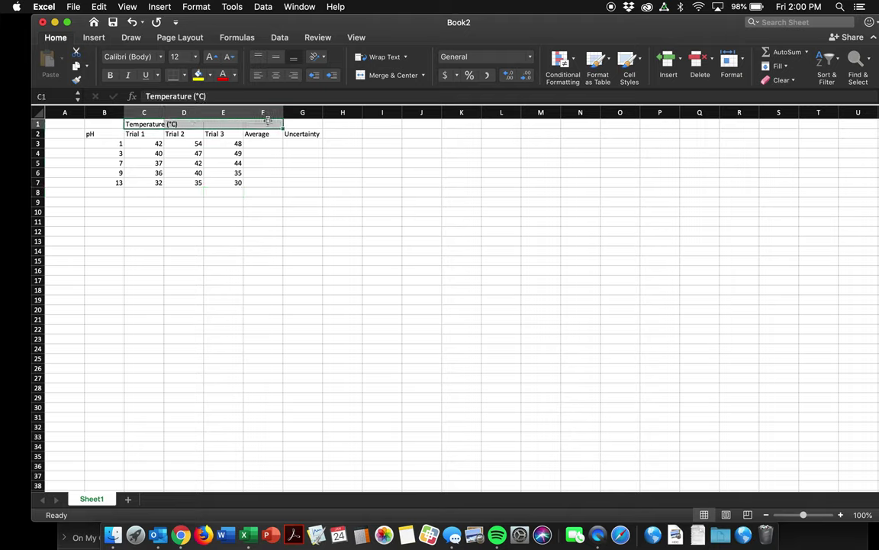
{"action": "left_click", "coordinate": [368, 76]}
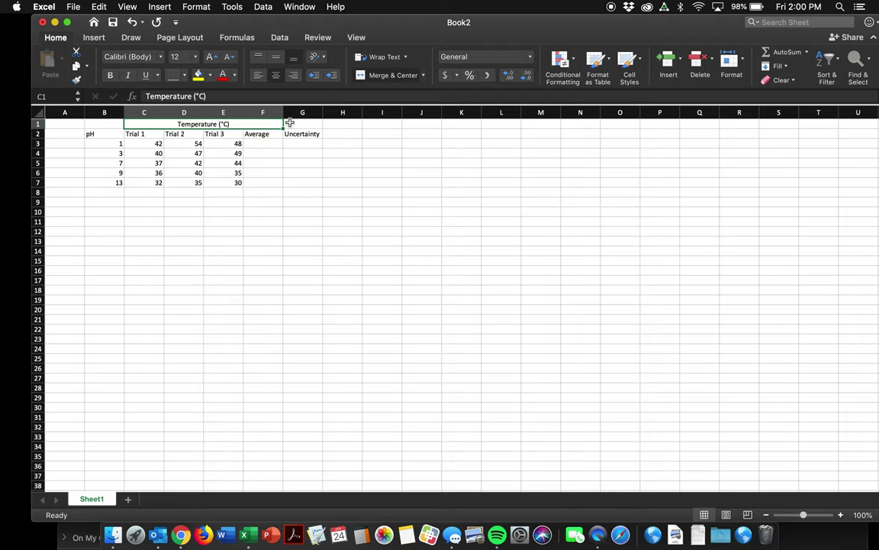
{"action": "left_click_drag", "start_coordinate": [292, 123], "coordinate": [138, 123]}
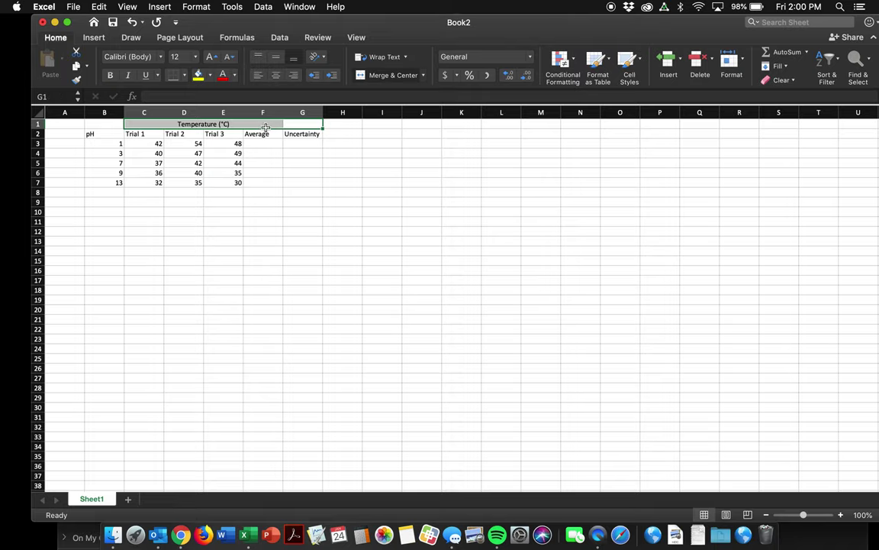
{"action": "left_click", "coordinate": [291, 161]}
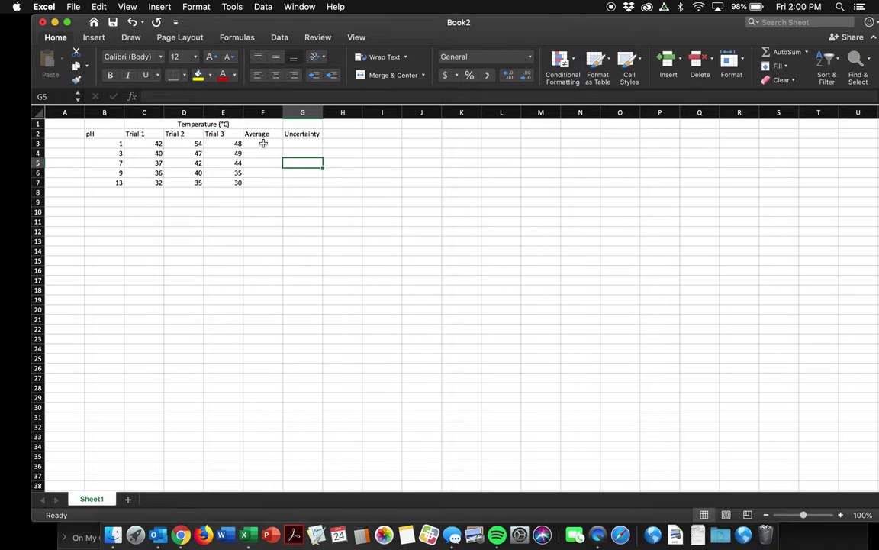
- Add an outside border around the temperature table range C1:F7
{"action": "left_click_drag", "start_coordinate": [243, 125], "coordinate": [237, 183]}
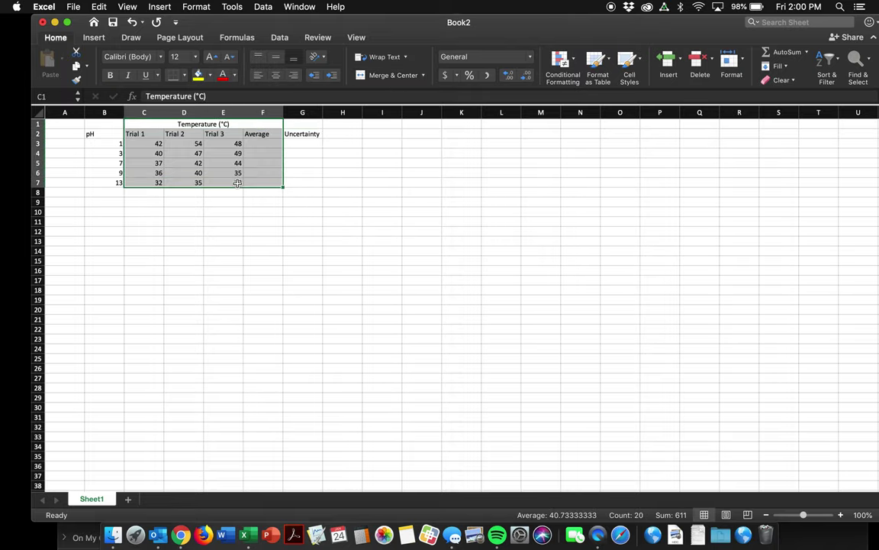
{"action": "left_click", "coordinate": [183, 75]}
{"action": "left_click", "coordinate": [196, 202]}
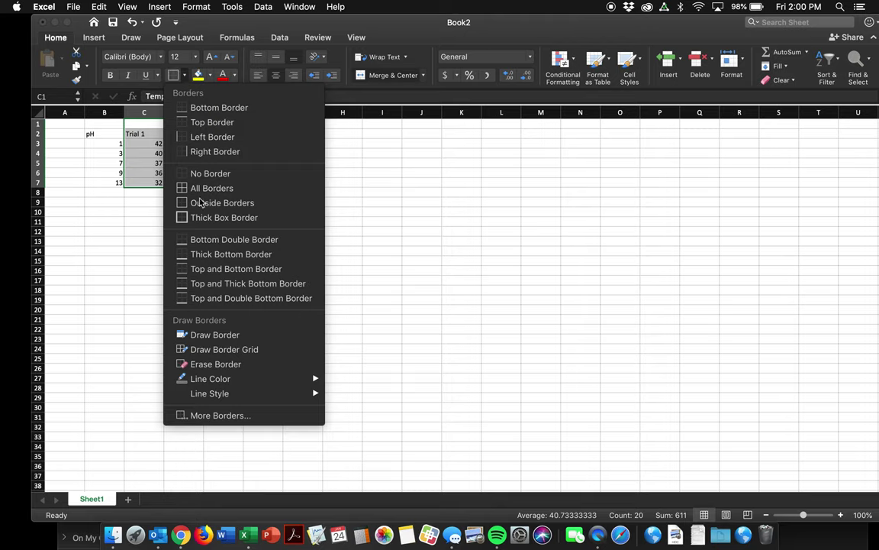
{"action": "left_click", "coordinate": [123, 143]}
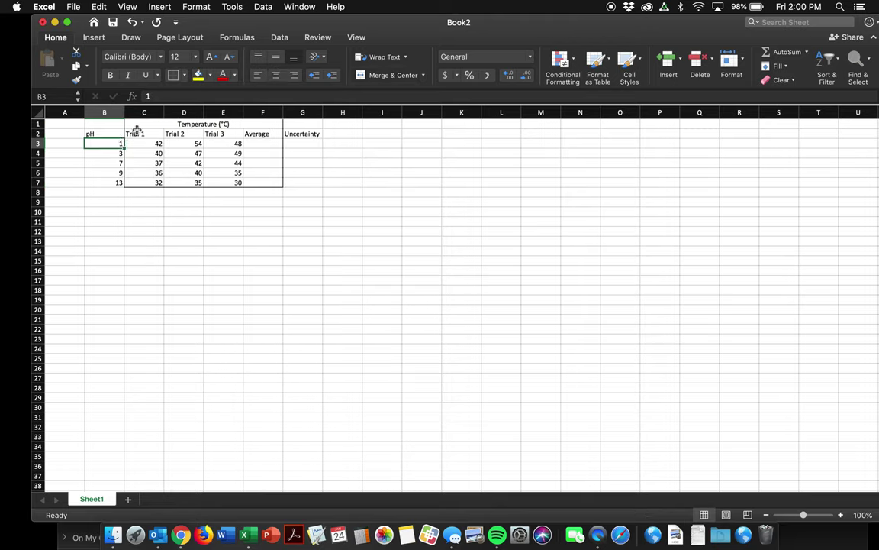
- Add an outside border around the merged Temperature (°C) heading cell
{"action": "left_click", "coordinate": [131, 134]}
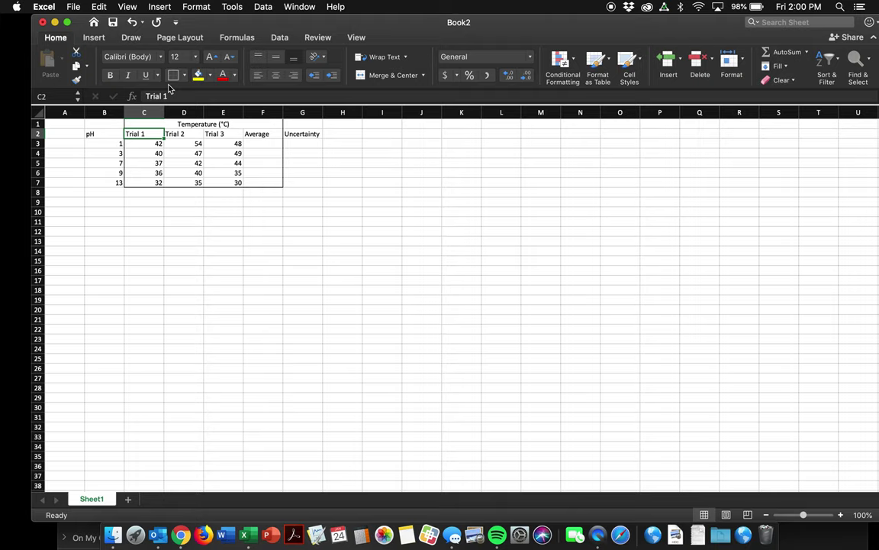
{"action": "left_click", "coordinate": [166, 122]}
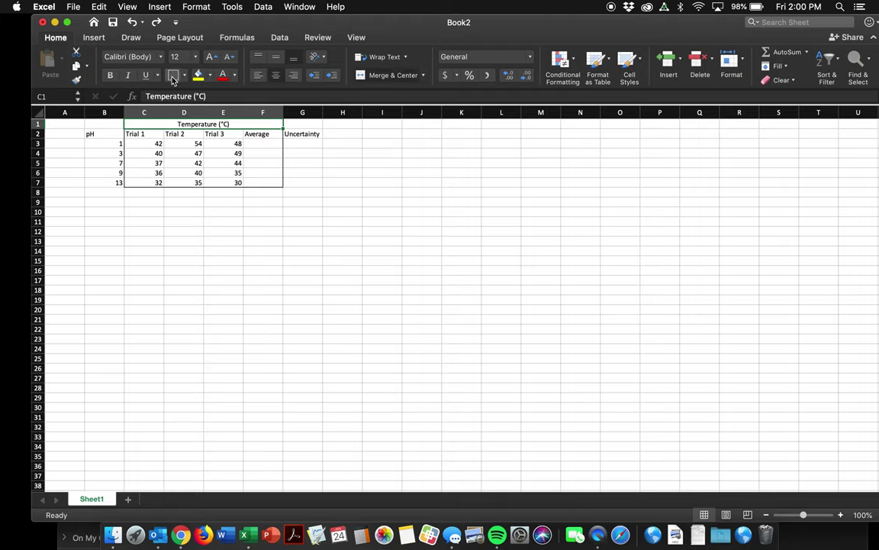
{"action": "left_click", "coordinate": [267, 181]}
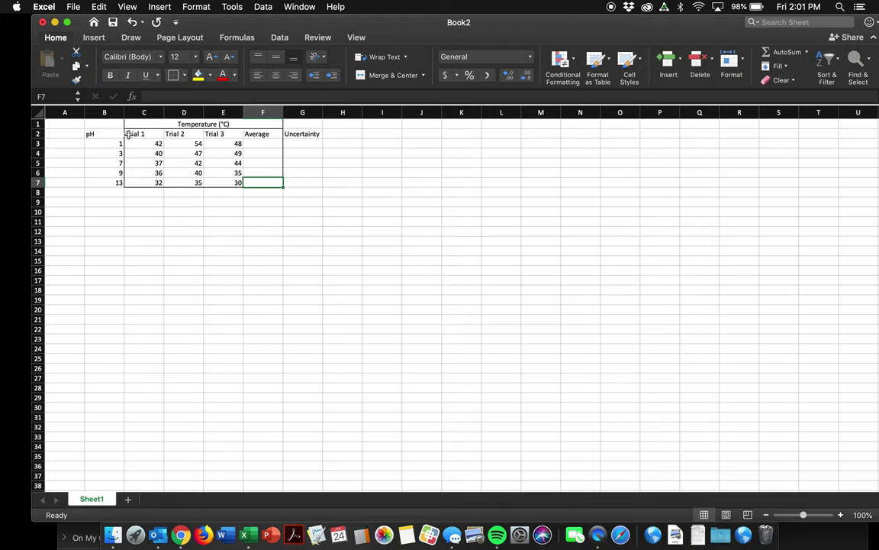
- Enter =AVERAGE(C3:E3) in F3 to average the three trials at pH 1
{"action": "left_click", "coordinate": [257, 144]}
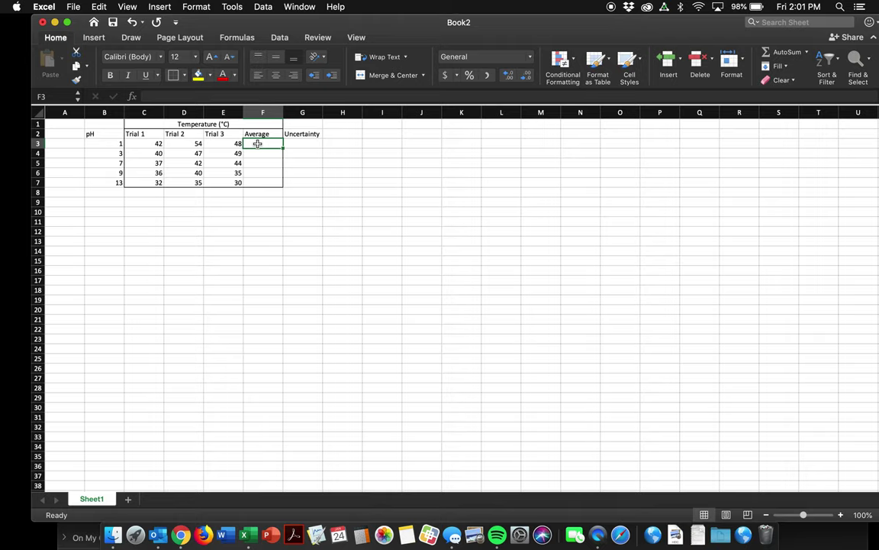
{"action": "type", "text": "="}
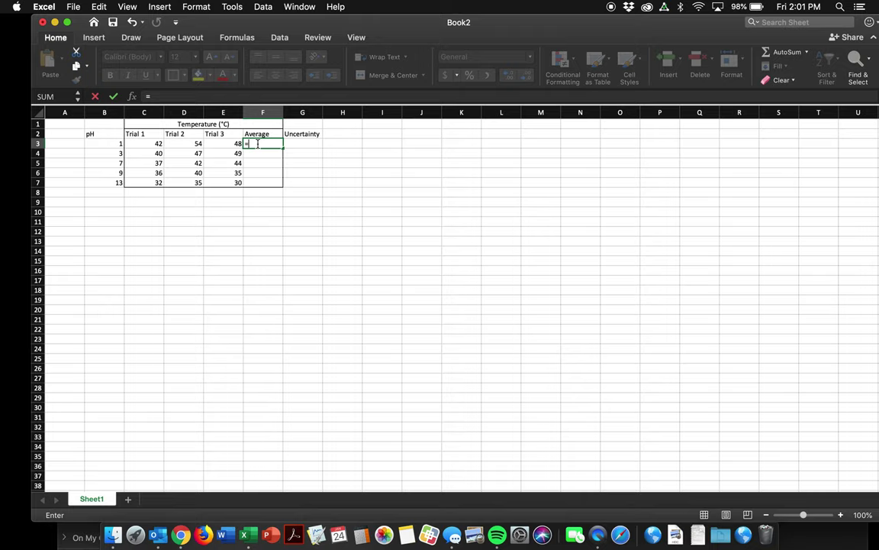
{"action": "type", "text": "av"}
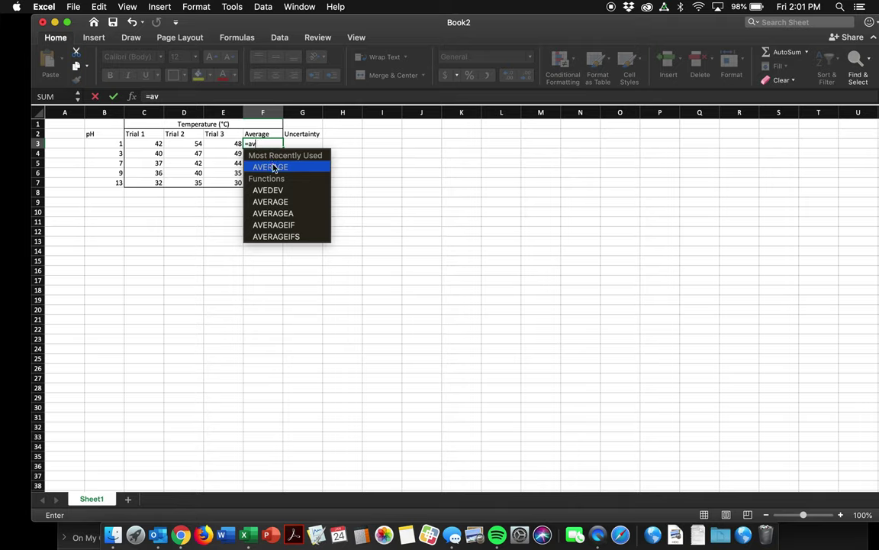
{"action": "double_click", "coordinate": [297, 202]}
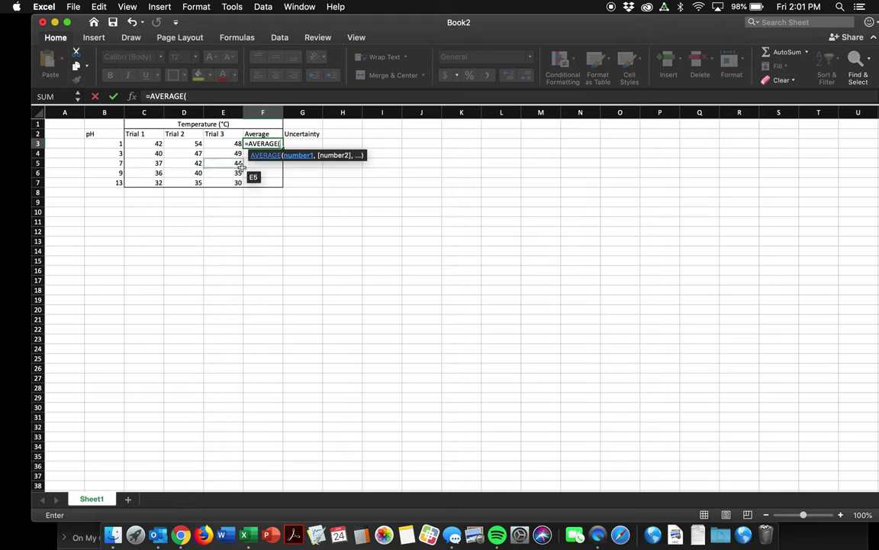
{"action": "left_click", "coordinate": [156, 144]}
{"action": "left_click_drag", "start_coordinate": [161, 144], "coordinate": [216, 143]}
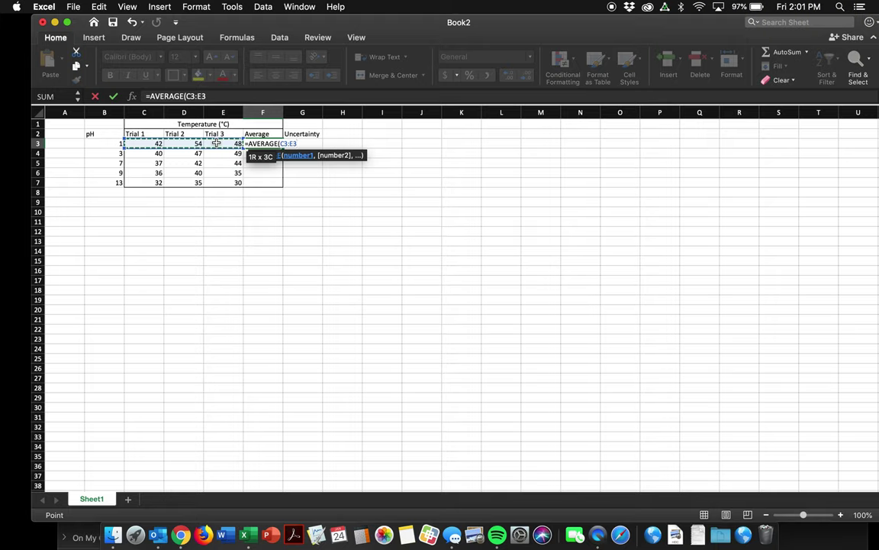
{"action": "type", "text": ")"}
{"action": "key", "text": "Return"}
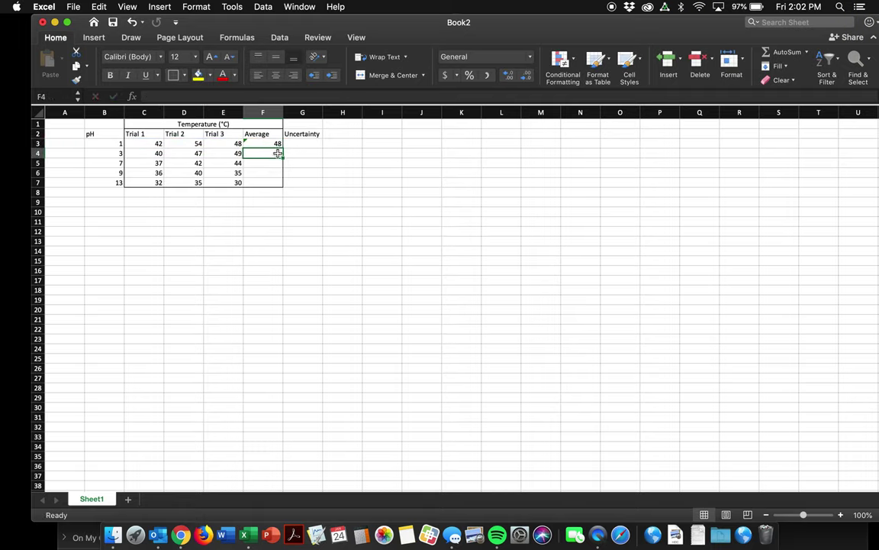
- Enter =AVERAGE(C4:E4) in F4 to average the three trials at pH 3
{"action": "type", "text": "=av"}
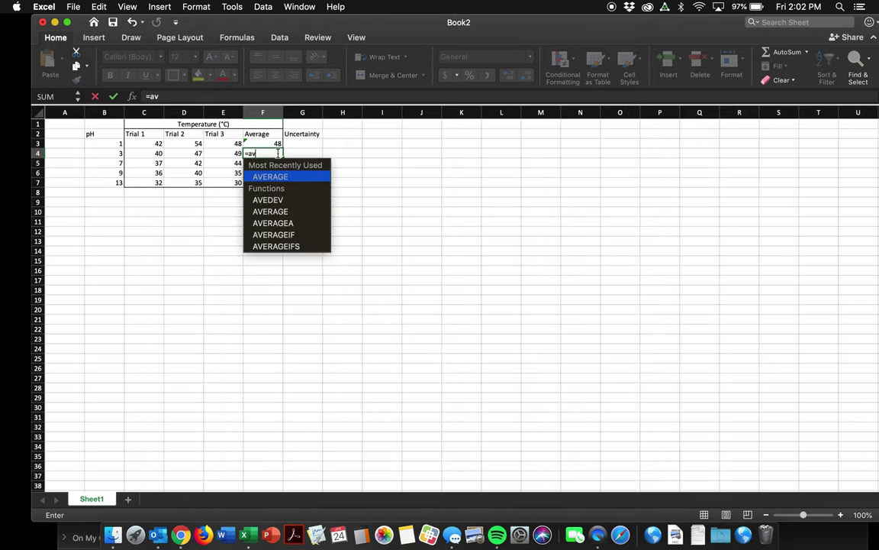
{"action": "double_click", "coordinate": [277, 177]}
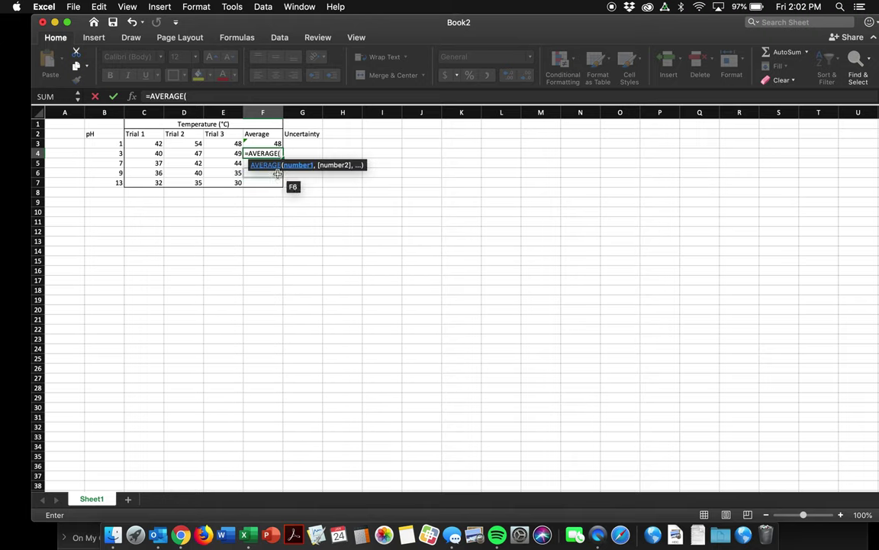
{"action": "type", "text": "C"}
{"action": "left_click", "coordinate": [155, 153]}
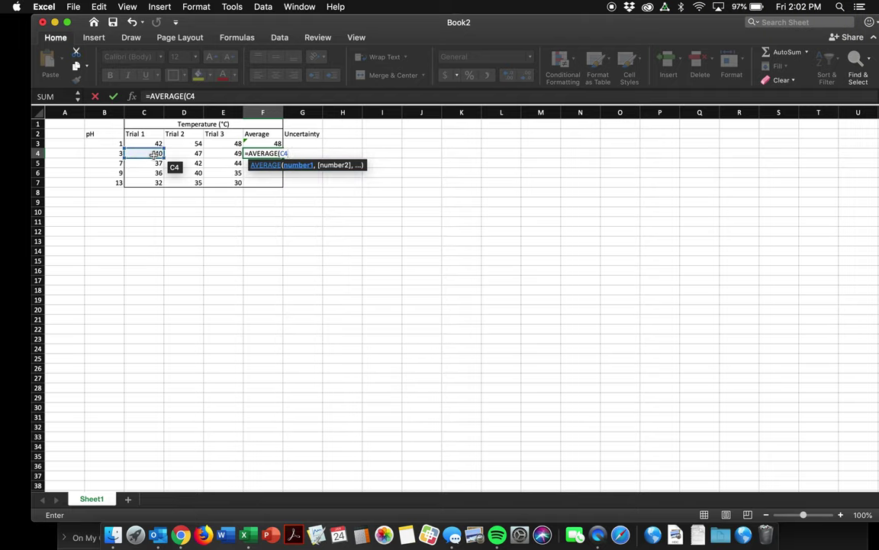
{"action": "type", "text": ":"}
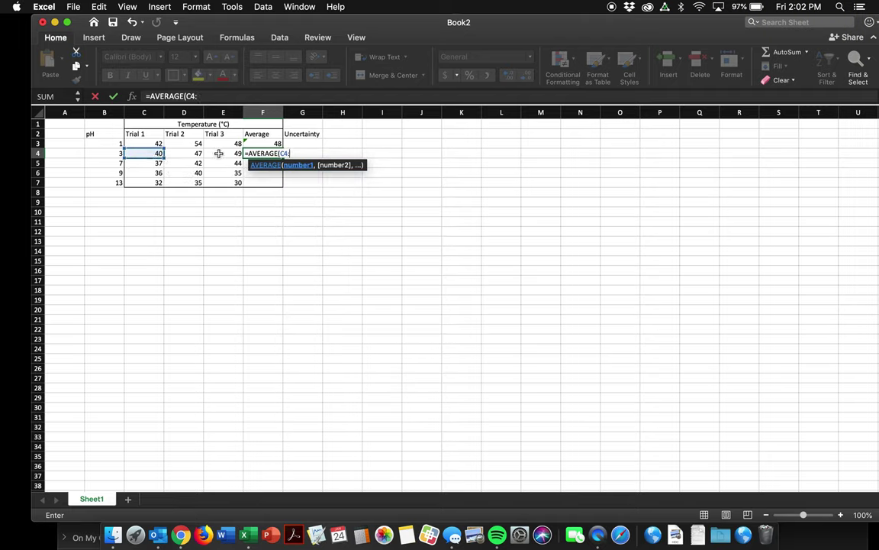
{"action": "type", "text": "E4"}
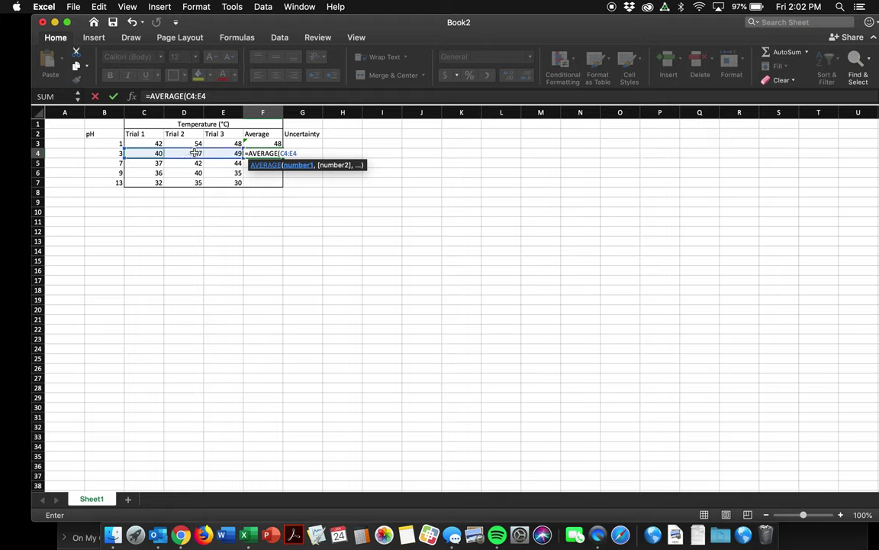
{"action": "type", "text": ")"}
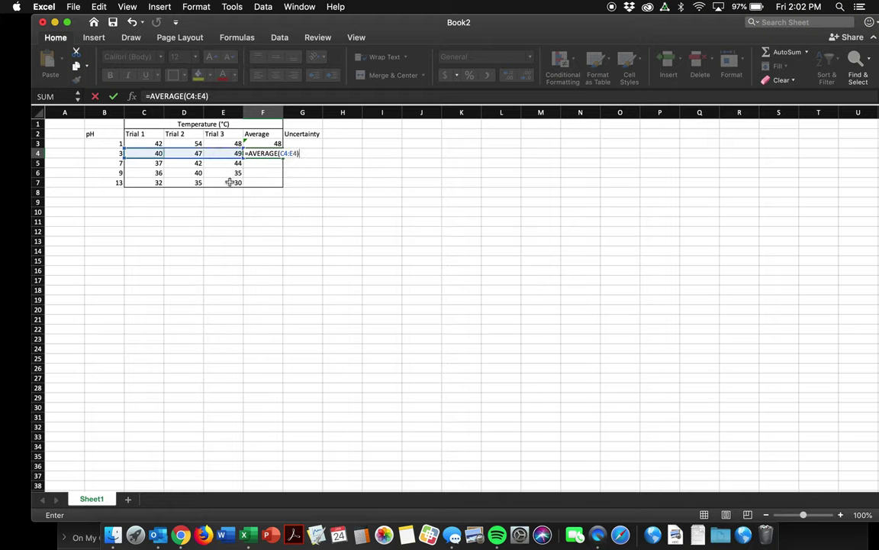
{"action": "key", "text": "Return"}
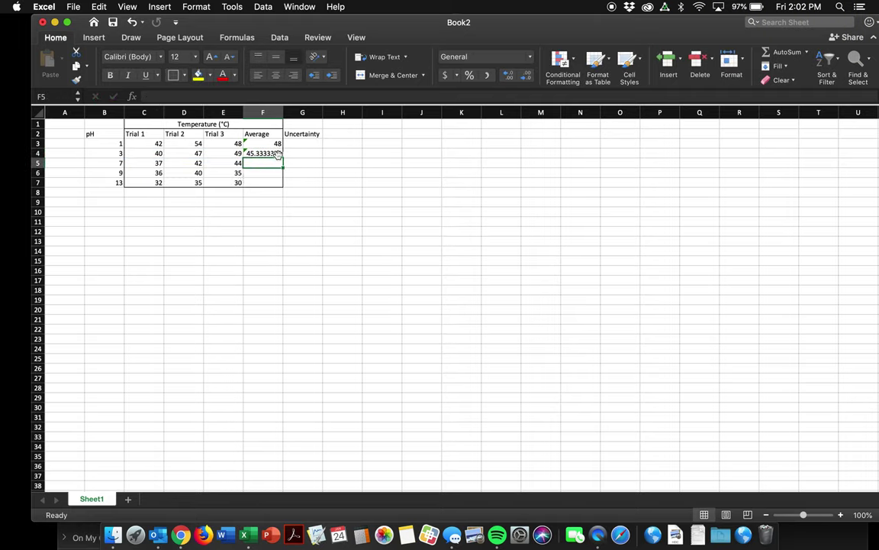
- Fill the average formula from F4 down through F7 for the remaining pH rows
{"action": "left_click", "coordinate": [275, 153]}
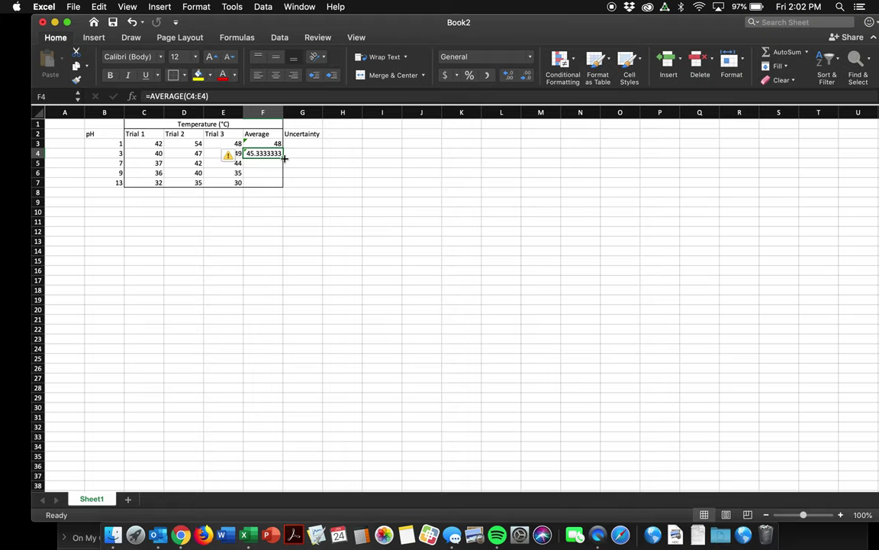
{"action": "left_click_drag", "start_coordinate": [284, 158], "coordinate": [283, 186]}
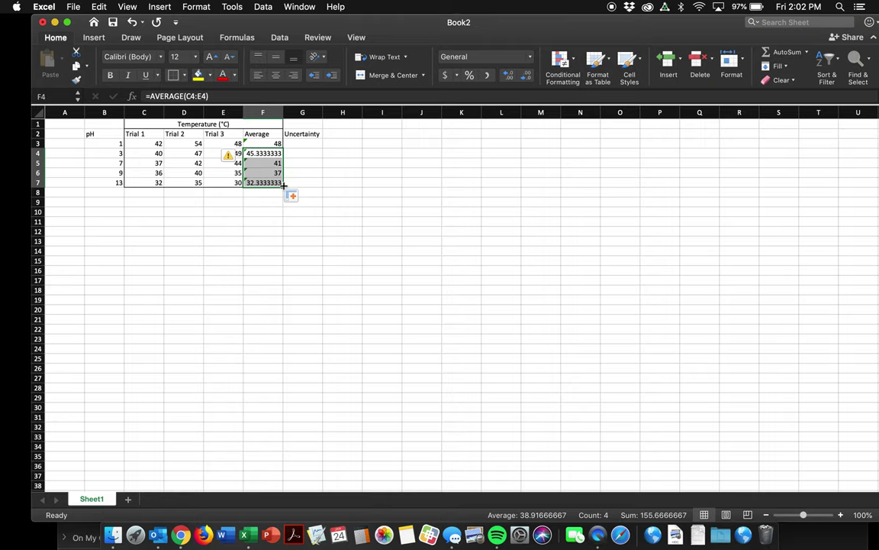
{"action": "left_click", "coordinate": [294, 173]}
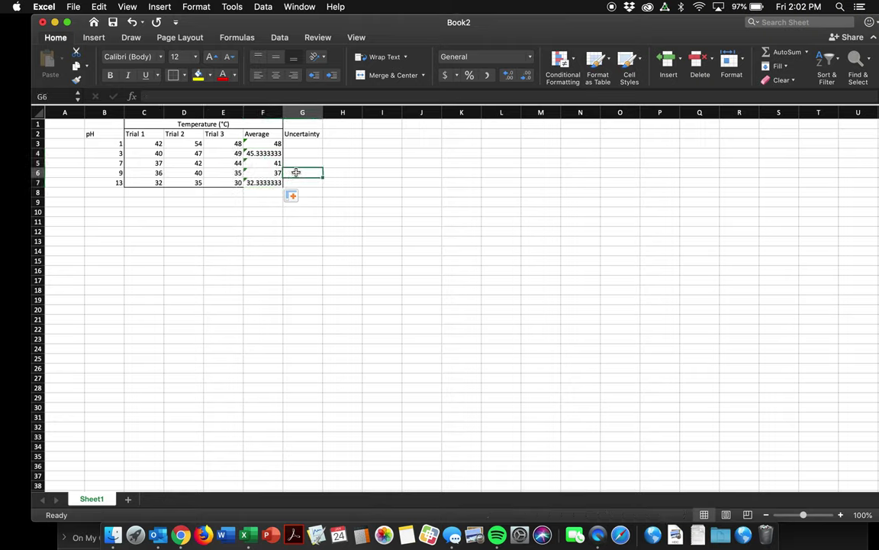
- Reduce the averages in F3:F7 to whole numbers with no decimal places
{"action": "left_click_drag", "start_coordinate": [273, 143], "coordinate": [271, 182]}
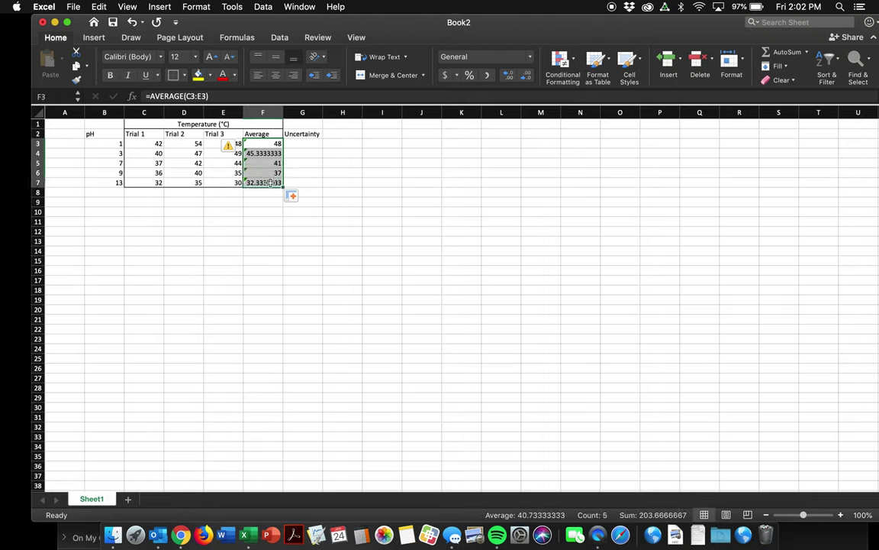
{"action": "left_click", "coordinate": [527, 77]}
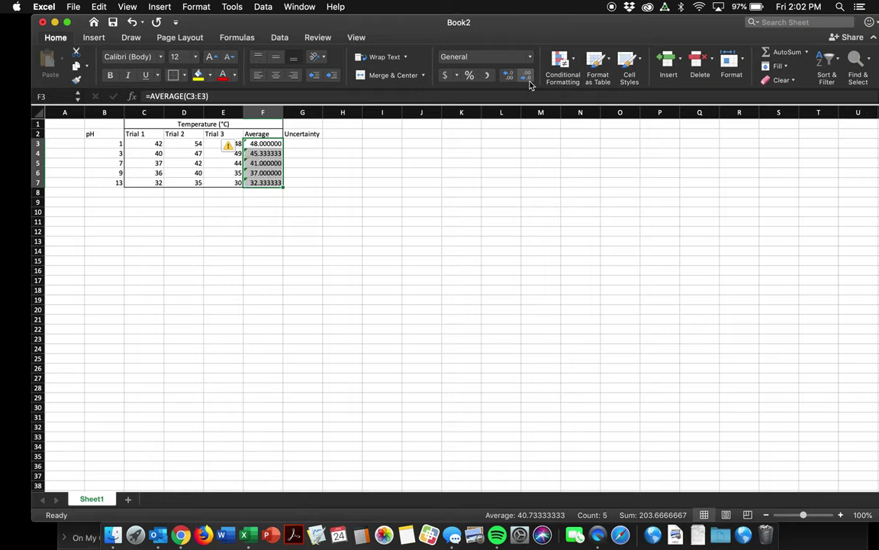
{"action": "left_click", "coordinate": [527, 77]}
{"action": "left_click", "coordinate": [527, 77]}
{"action": "left_click", "coordinate": [526, 77]}
{"action": "left_click", "coordinate": [527, 77]}
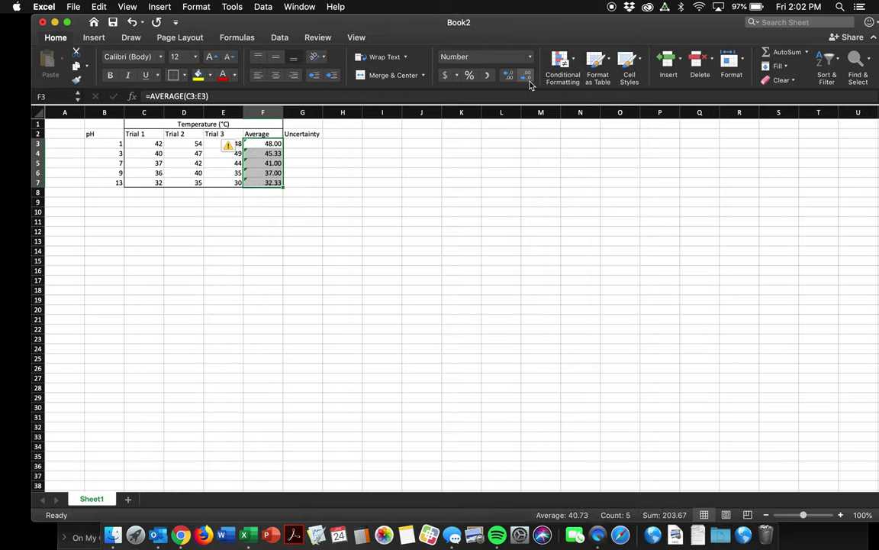
{"action": "left_click", "coordinate": [527, 77]}
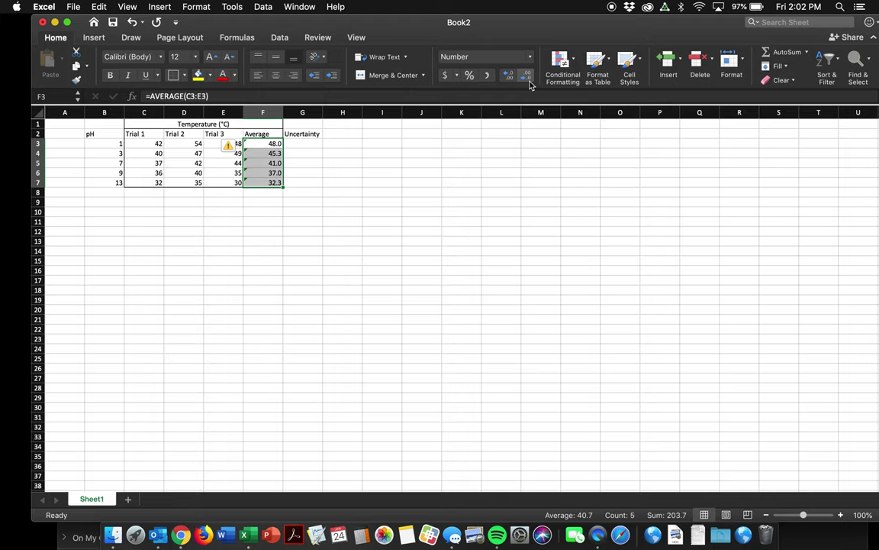
{"action": "left_click", "coordinate": [530, 82]}
{"action": "left_click", "coordinate": [511, 80]}
{"action": "left_click", "coordinate": [528, 79]}
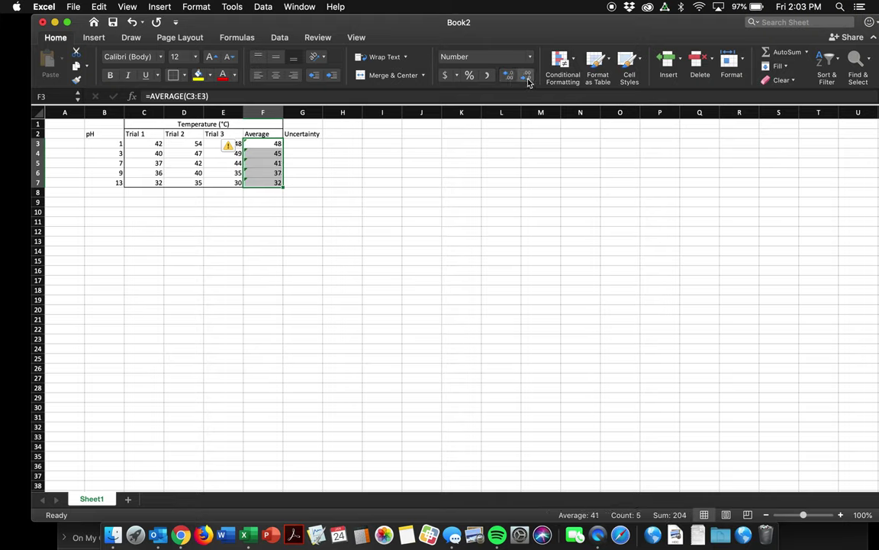
{"action": "key", "text": "Return"}
{"action": "left_click", "coordinate": [261, 231]}
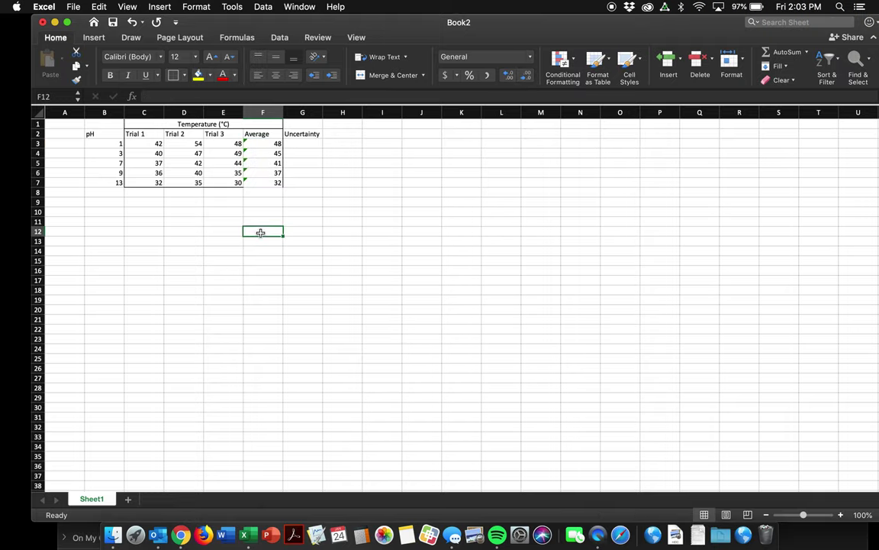
- Reapply the outside border around the trial and average data in C2:F7
{"action": "left_click_drag", "start_coordinate": [162, 134], "coordinate": [280, 182]}
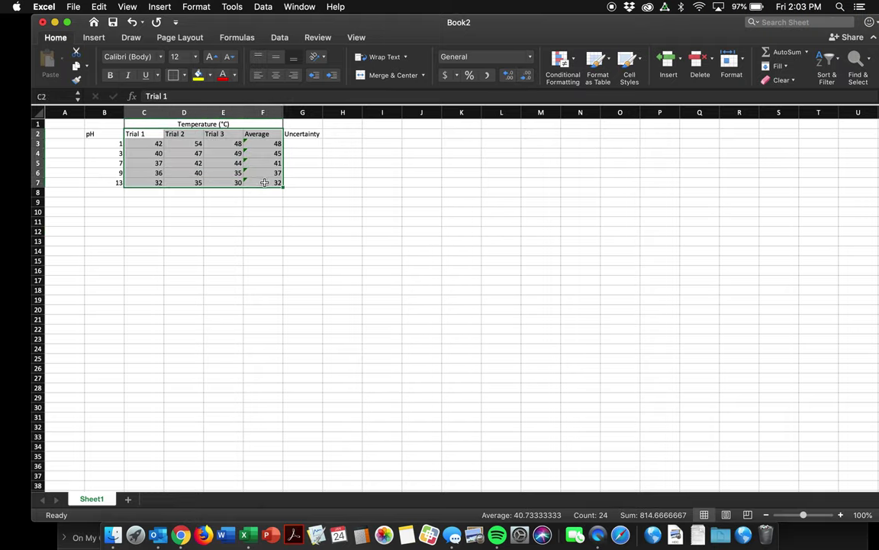
{"action": "left_click", "coordinate": [310, 195]}
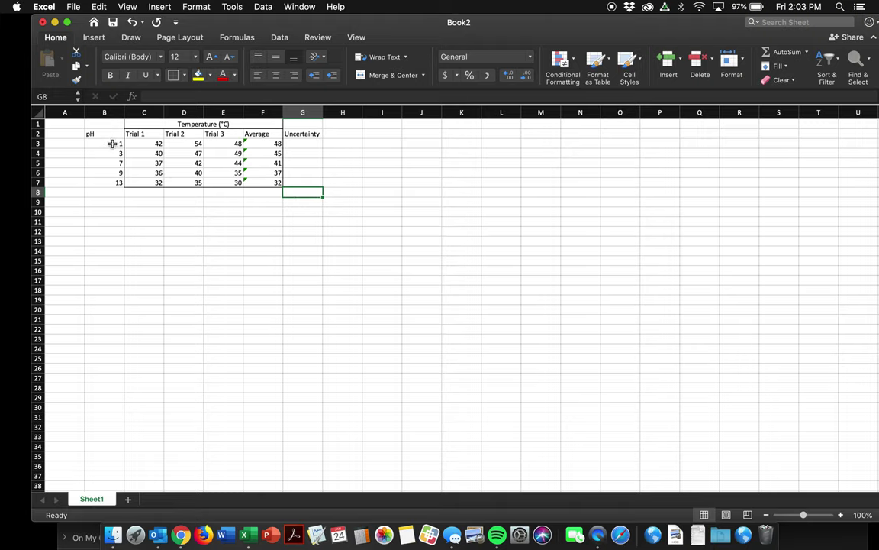
{"action": "left_click_drag", "start_coordinate": [107, 133], "coordinate": [108, 179]}
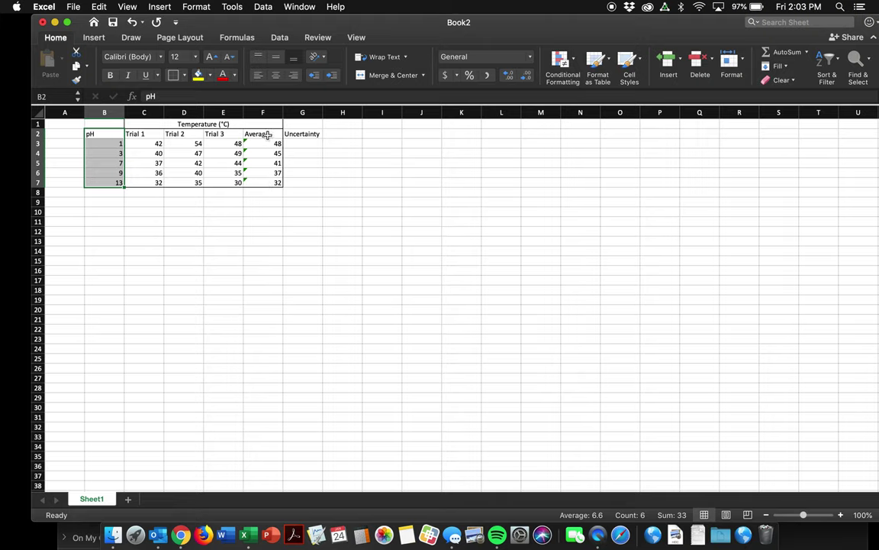
{"action": "left_click_drag", "start_coordinate": [268, 134], "coordinate": [268, 181]}
{"action": "left_click", "coordinate": [264, 217]}
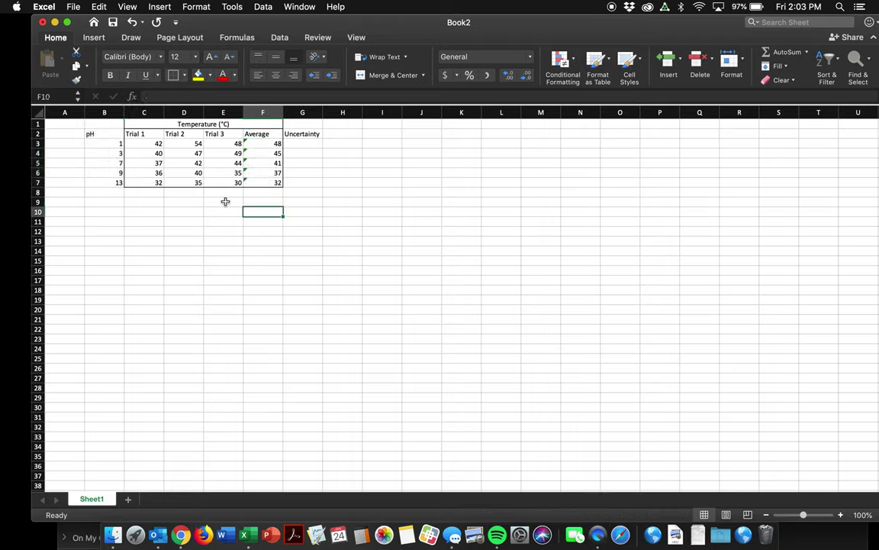
{"action": "left_click_drag", "start_coordinate": [108, 143], "coordinate": [112, 179]}
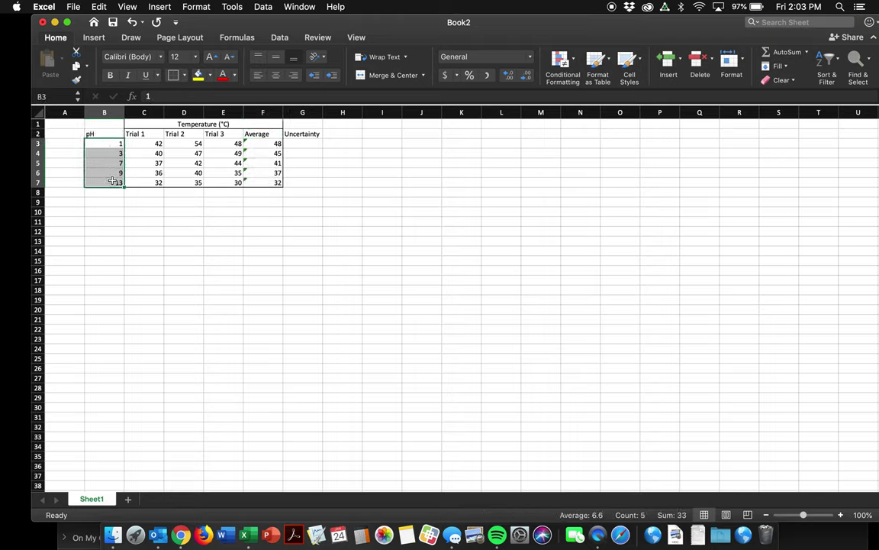
{"action": "left_click_drag", "start_coordinate": [268, 144], "coordinate": [274, 182]}
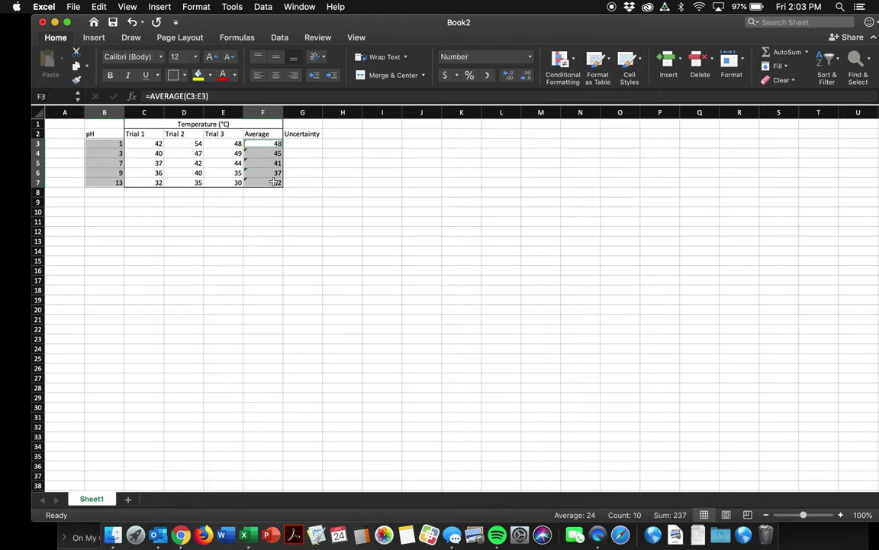
{"action": "left_click", "coordinate": [271, 200]}
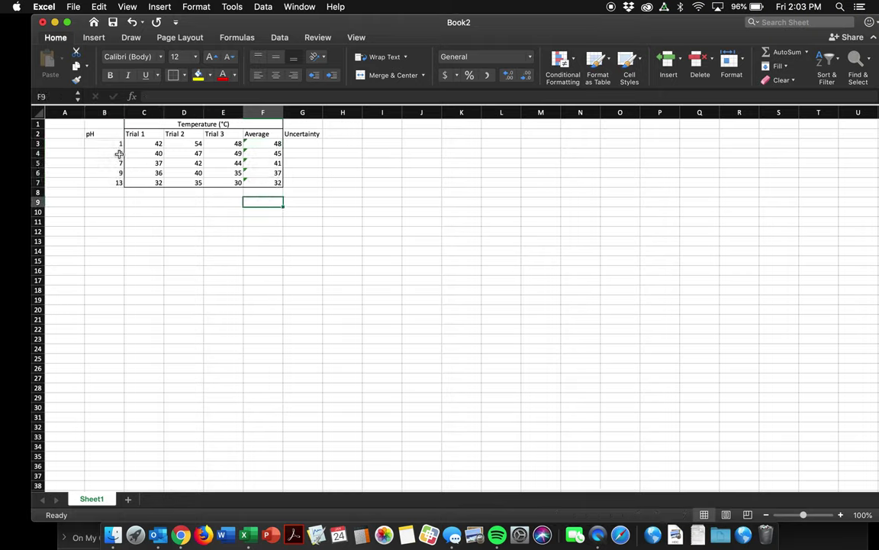
- Insert a markers-only scatter chart of the averages in F3:F7 against the pH values in B3:B7 and move it slightly upward
{"action": "left_click_drag", "start_coordinate": [114, 144], "coordinate": [112, 184]}
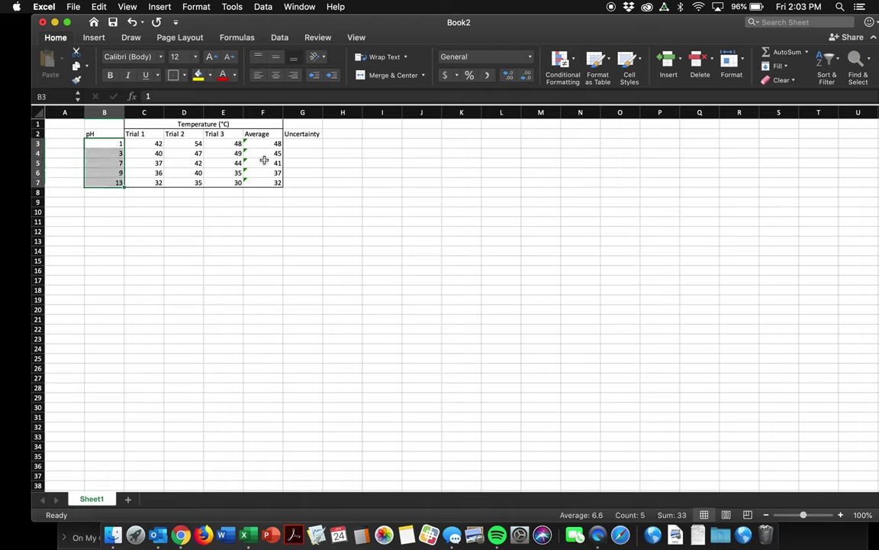
{"action": "left_click_drag", "start_coordinate": [267, 144], "coordinate": [265, 181]}
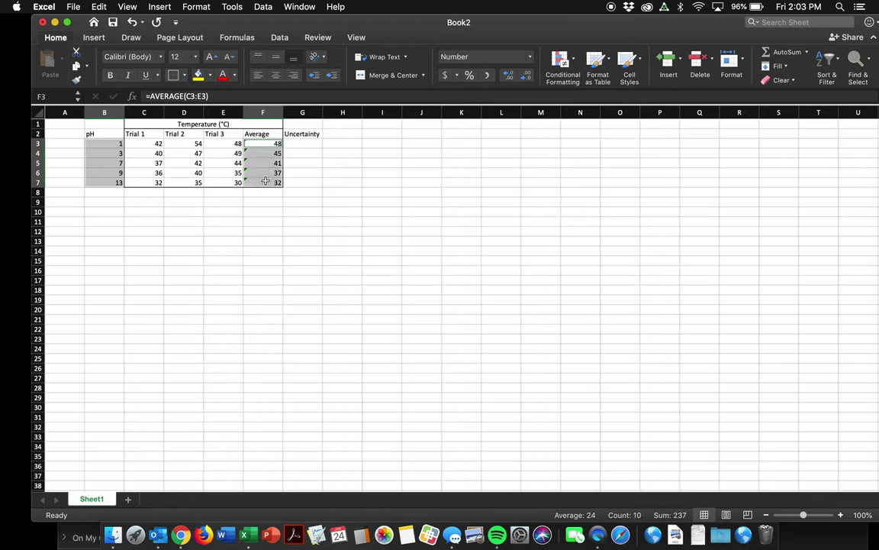
{"action": "left_click", "coordinate": [93, 37]}
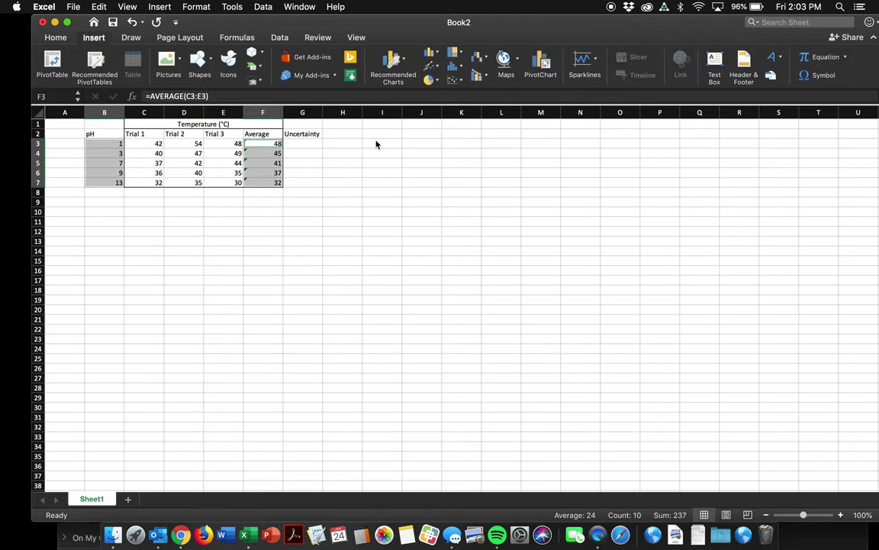
{"action": "left_click", "coordinate": [455, 80]}
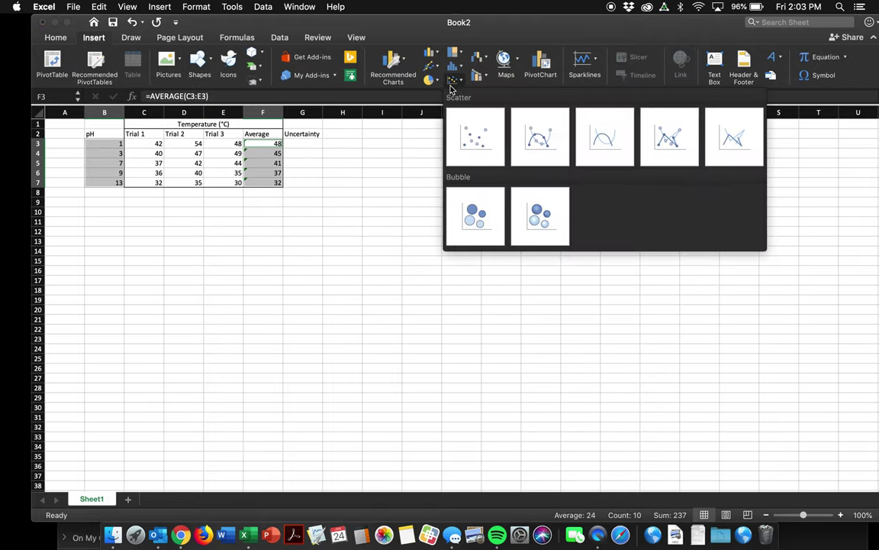
{"action": "left_click", "coordinate": [477, 135]}
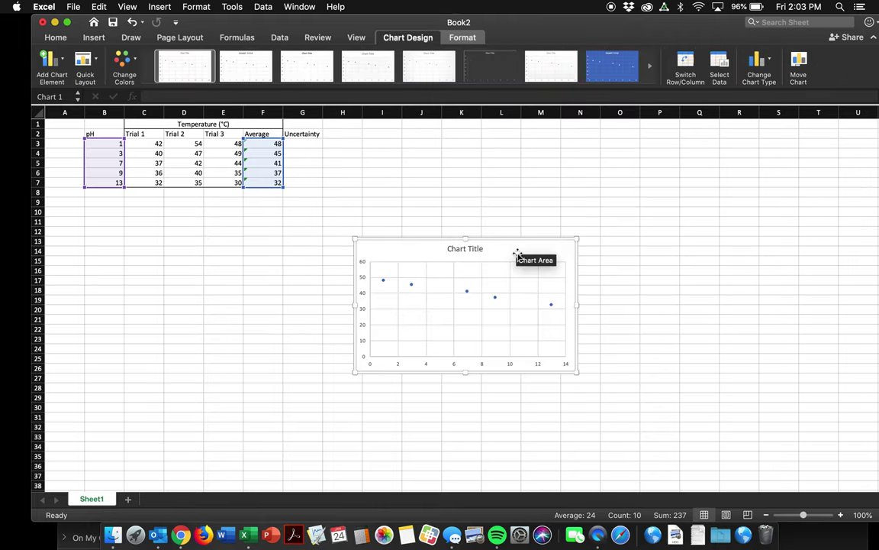
{"action": "left_click_drag", "start_coordinate": [517, 252], "coordinate": [532, 211]}
- Add a horizontal and a vertical axis title to the scatter chart
{"action": "left_click", "coordinate": [65, 66]}
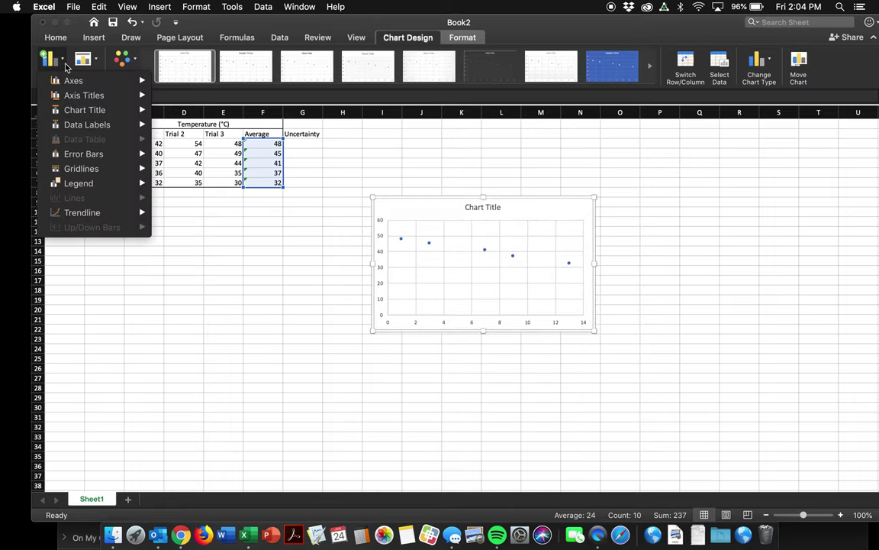
{"action": "mouse_move", "coordinate": [84, 95]}
{"action": "left_click", "coordinate": [222, 100]}
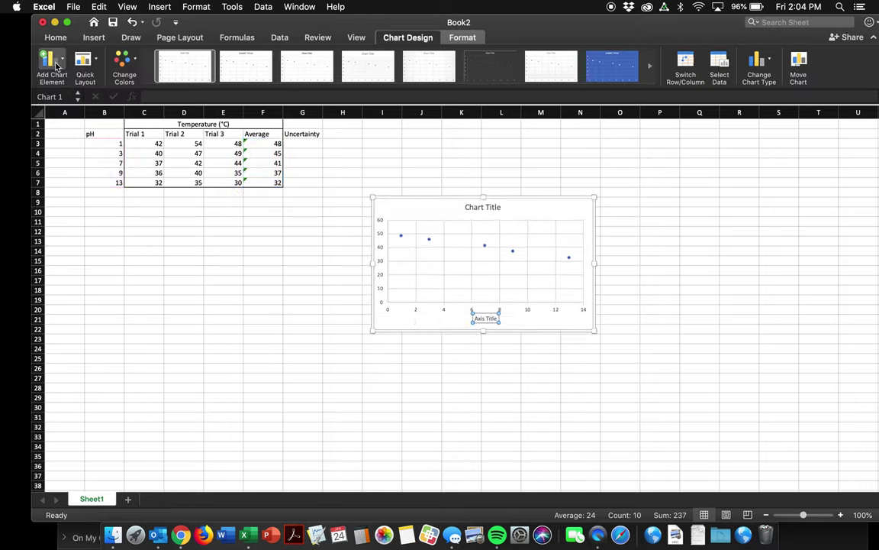
{"action": "left_click", "coordinate": [55, 66]}
{"action": "left_click", "coordinate": [175, 121]}
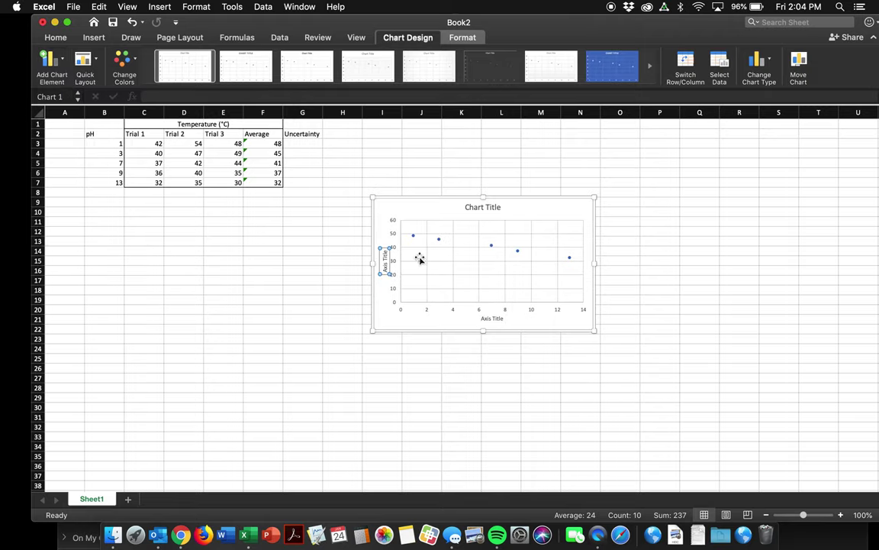
- Change the chart's horizontal axis title to "pH"
{"action": "left_click", "coordinate": [493, 319]}
{"action": "double_click", "coordinate": [492, 319]}
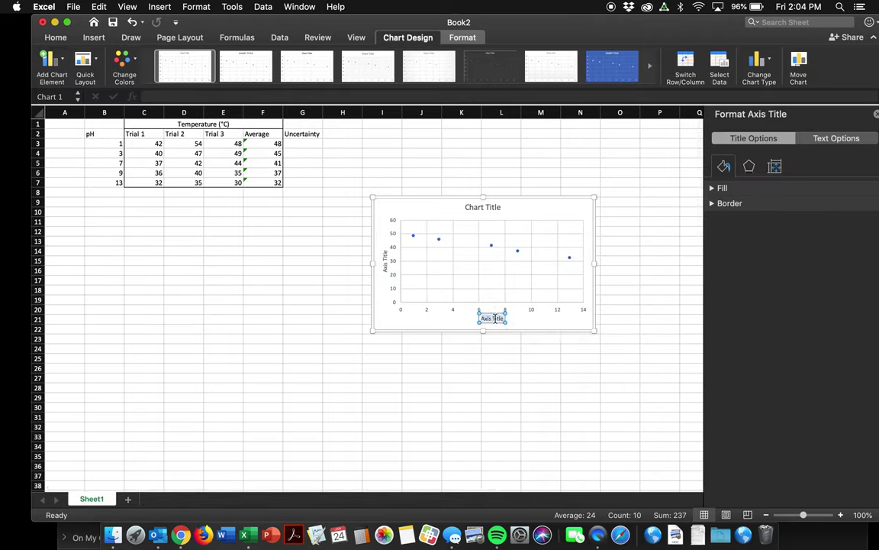
{"action": "type", "text": "pH"}
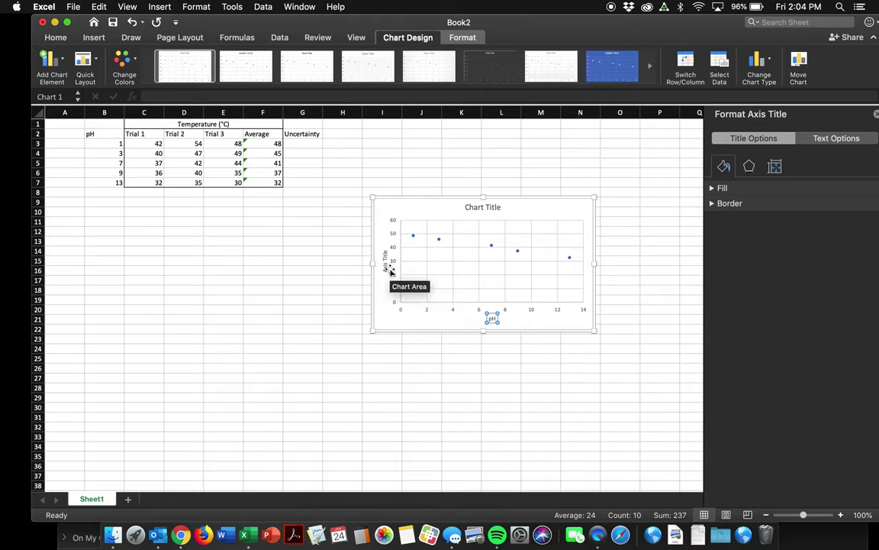
- Change the vertical axis title to "Temperature (•C)" and close the axis title formatting options
{"action": "left_click", "coordinate": [386, 262]}
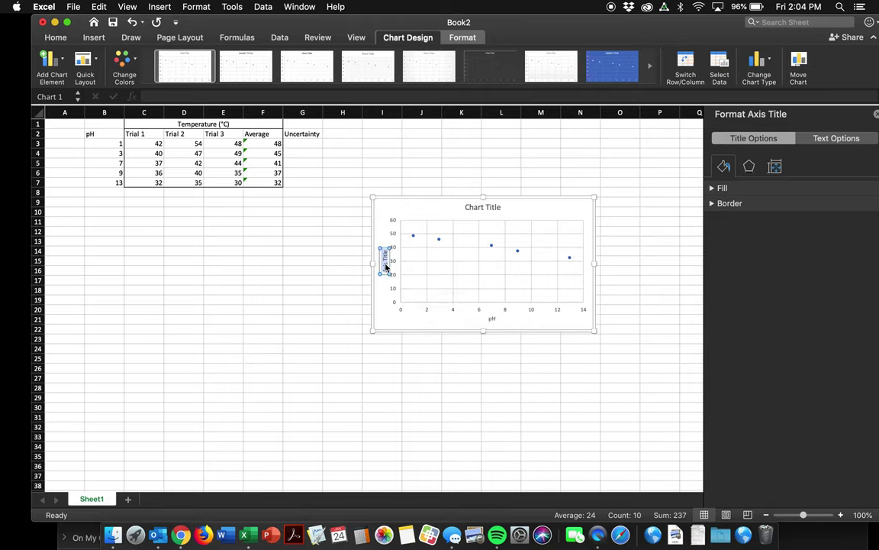
{"action": "type", "text": "Temperature ("}
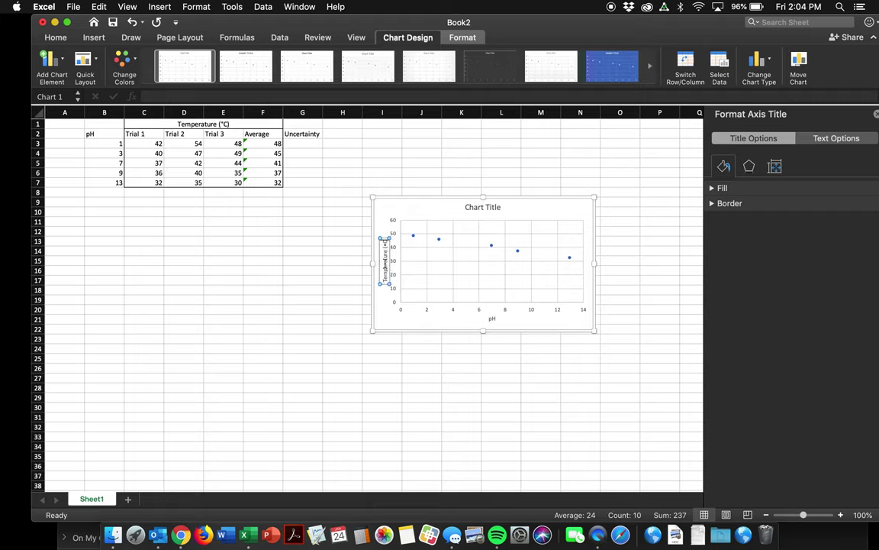
{"action": "type", "text": "°C)°"}
{"action": "left_click", "coordinate": [614, 297]}
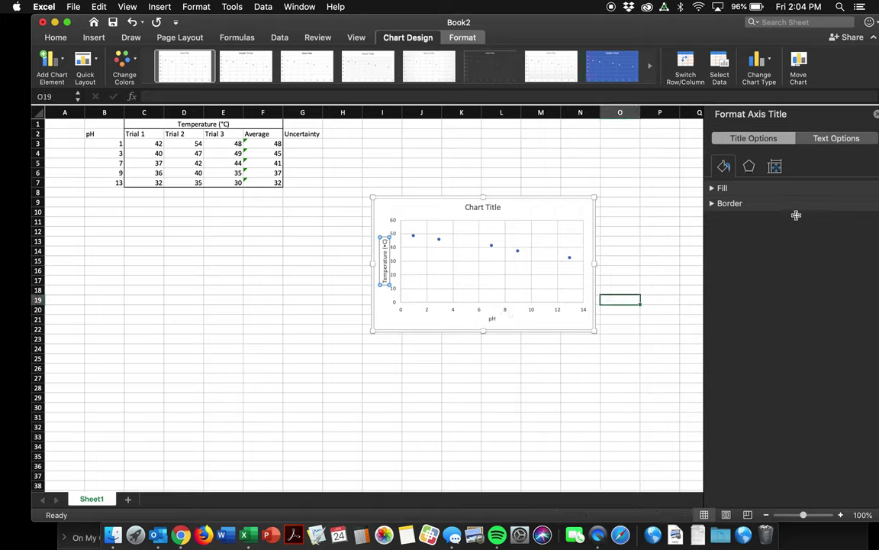
{"action": "left_click", "coordinate": [876, 116]}
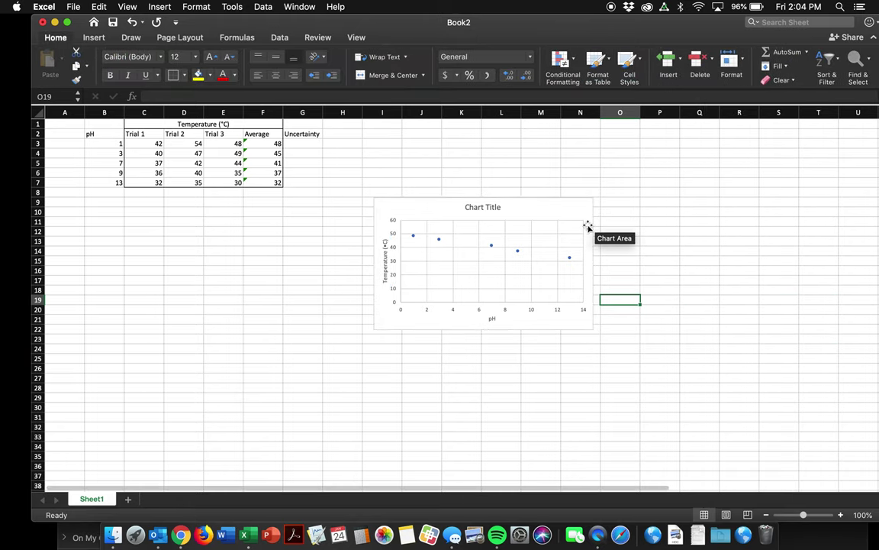
- Add a linear trendline to the average temperature data series
{"action": "left_click", "coordinate": [491, 245]}
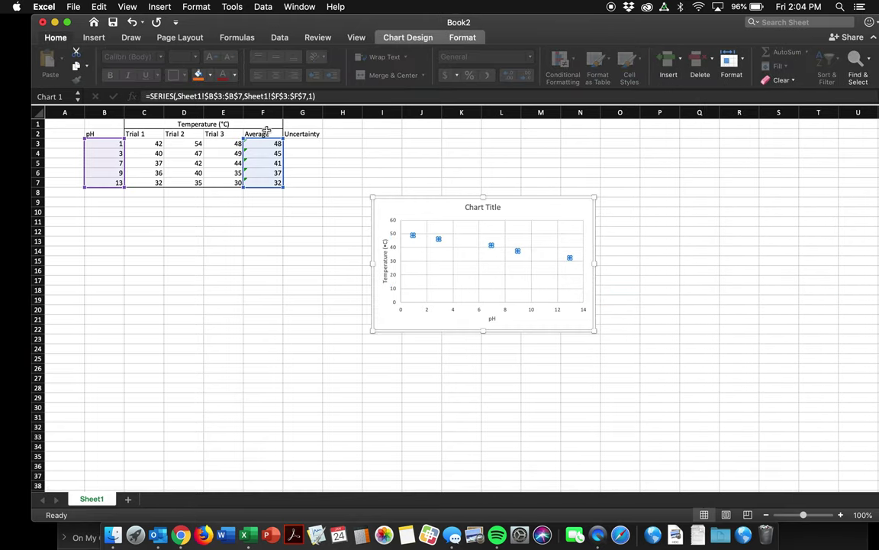
{"action": "left_click", "coordinate": [393, 37]}
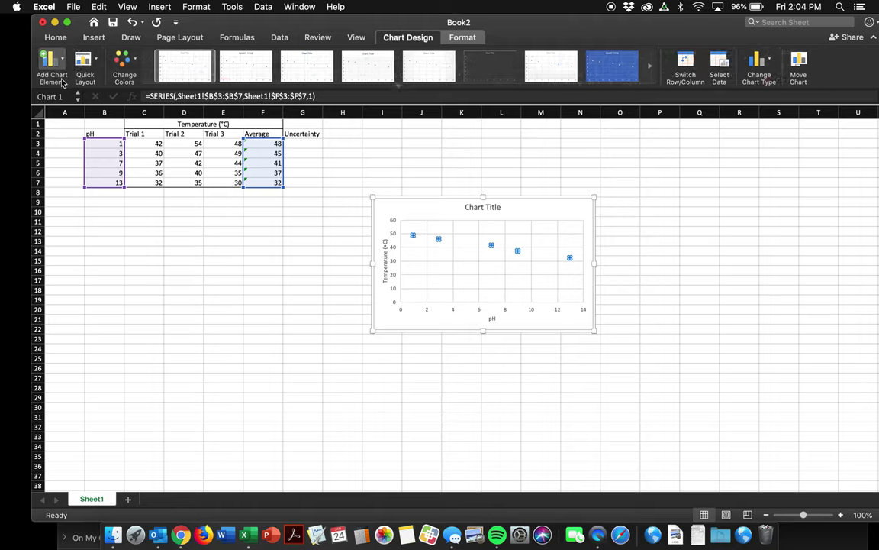
{"action": "left_click", "coordinate": [48, 61]}
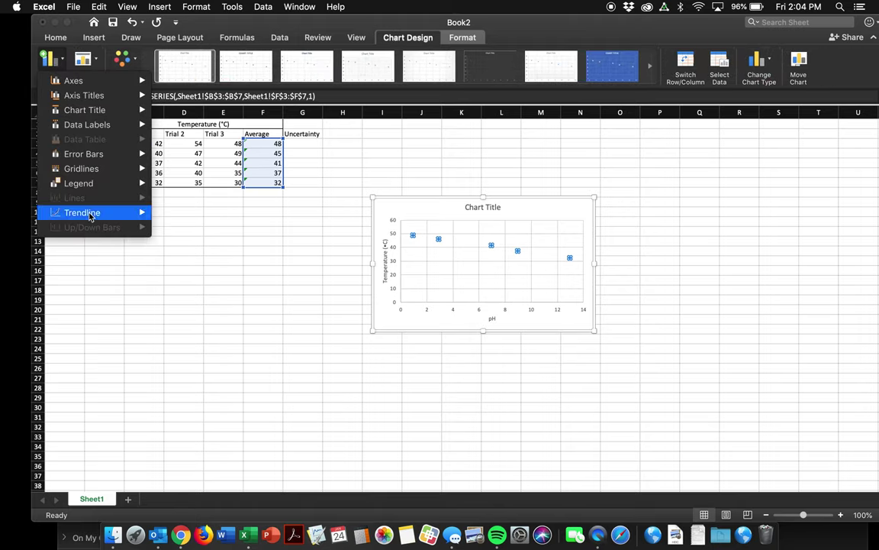
{"action": "mouse_move", "coordinate": [90, 215]}
{"action": "left_click", "coordinate": [212, 240]}
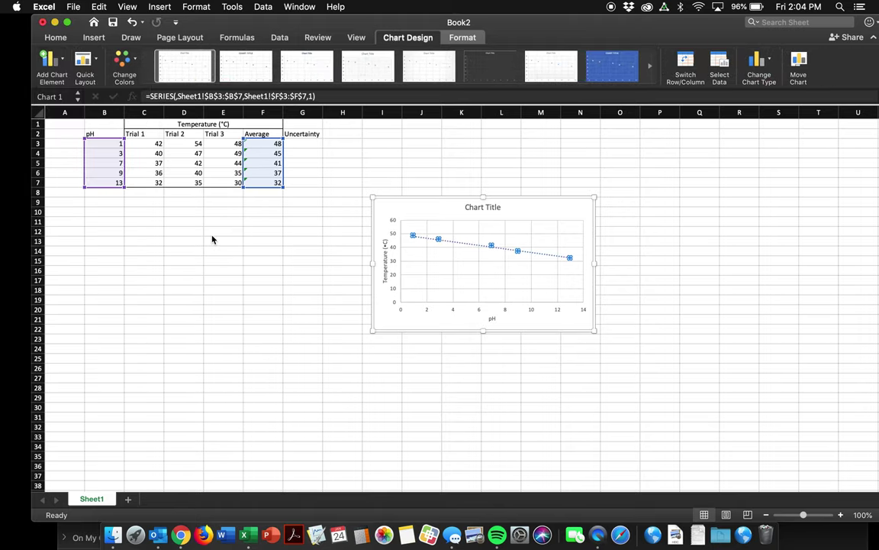
- Display the trendline's equation on the chart and move the equation label below the line
{"action": "left_click", "coordinate": [534, 255]}
{"action": "double_click", "coordinate": [535, 255]}
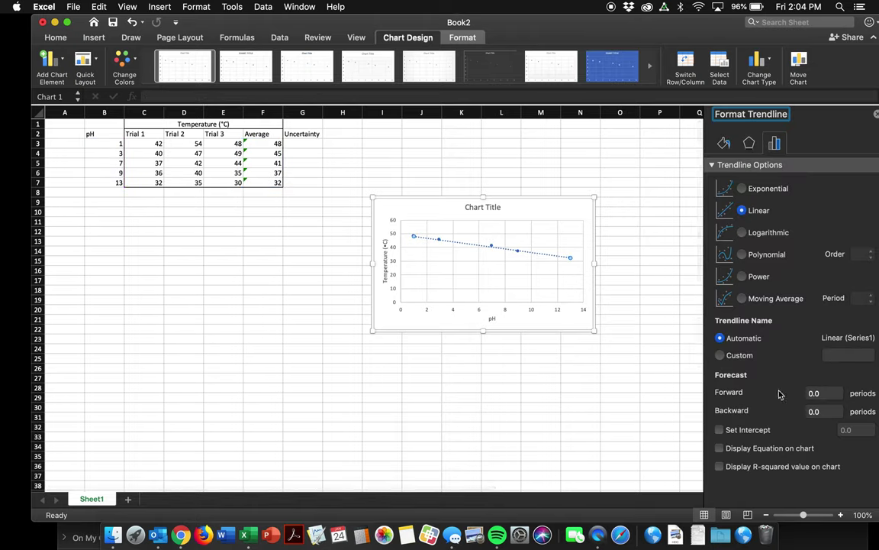
{"action": "left_click", "coordinate": [770, 450]}
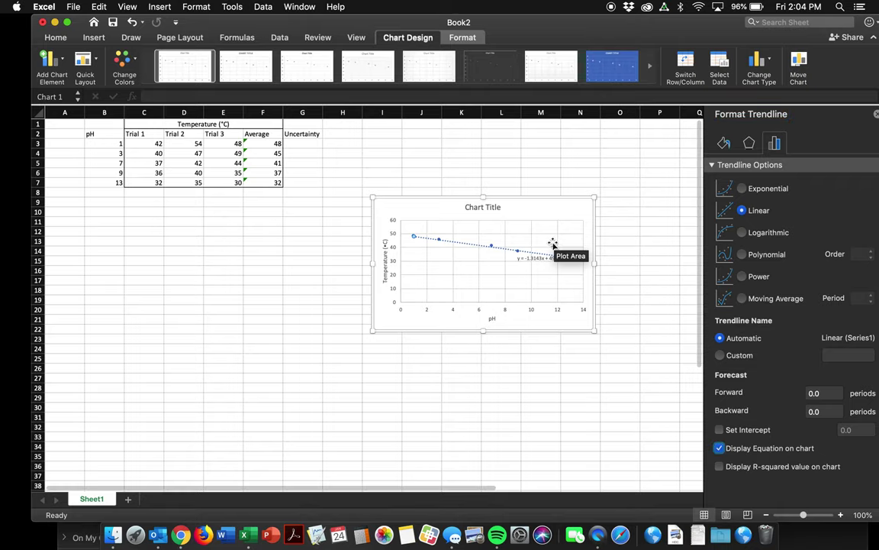
{"action": "left_click", "coordinate": [537, 258]}
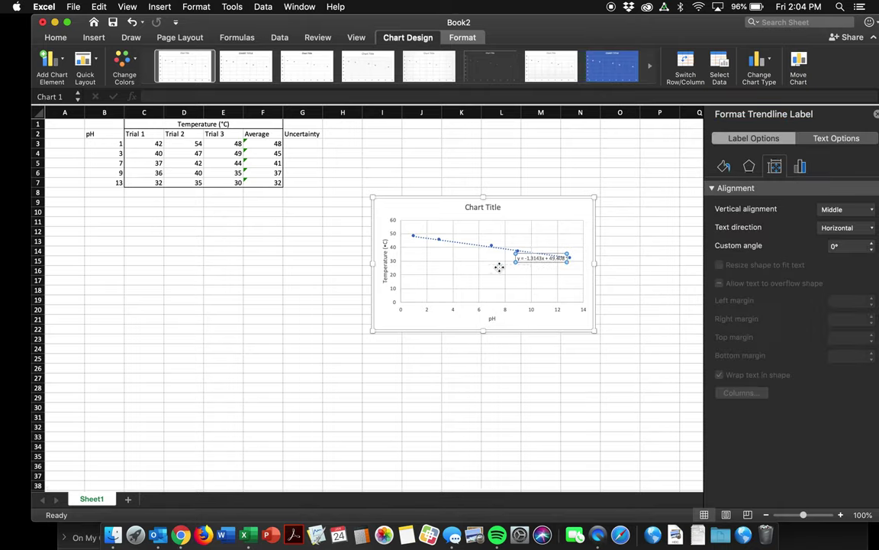
{"action": "left_click_drag", "start_coordinate": [544, 254], "coordinate": [513, 263]}
- Shorten the numbers in the trendline equation label so it reads y = -1.3x + 49
{"action": "left_click", "coordinate": [505, 269]}
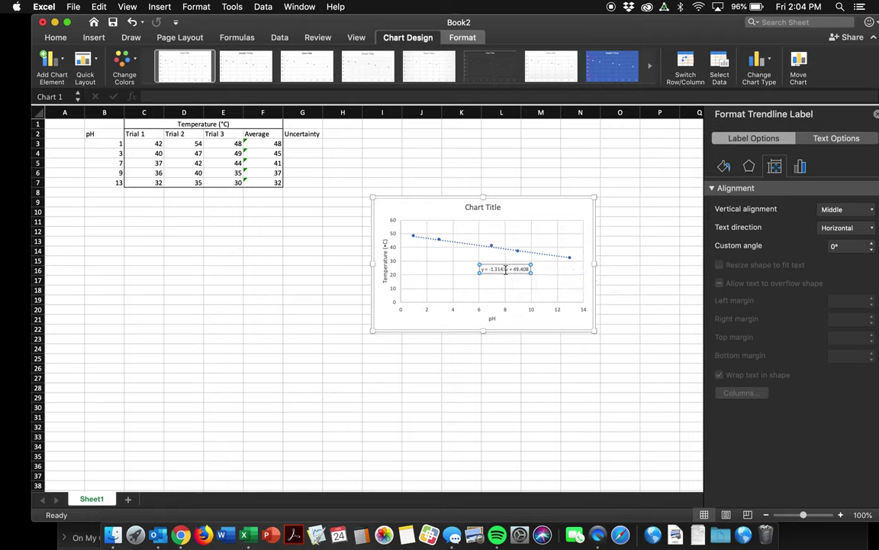
{"action": "key", "text": "BackSpace"}
{"action": "key", "text": "BackSpace"}
{"action": "key", "text": "BackSpace"}
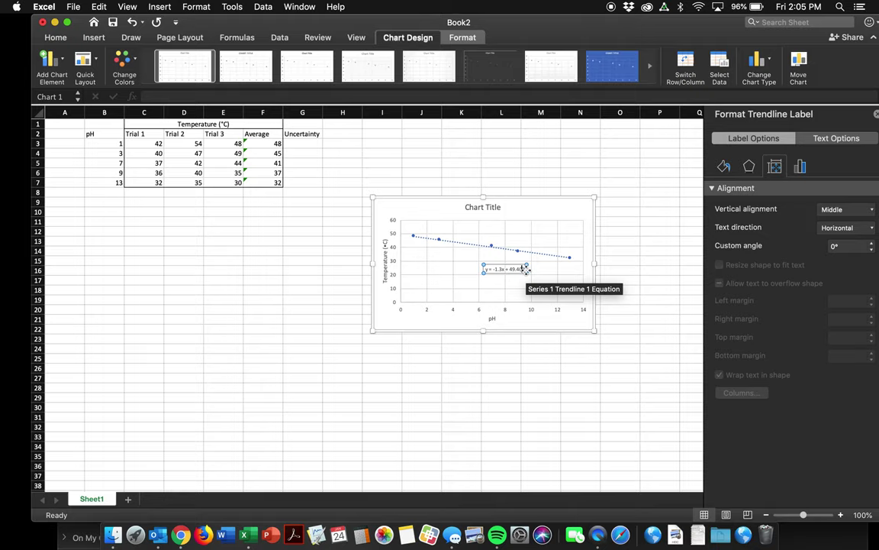
{"action": "left_click_drag", "start_coordinate": [526, 270], "coordinate": [524, 270]}
{"action": "left_click", "coordinate": [537, 271]}
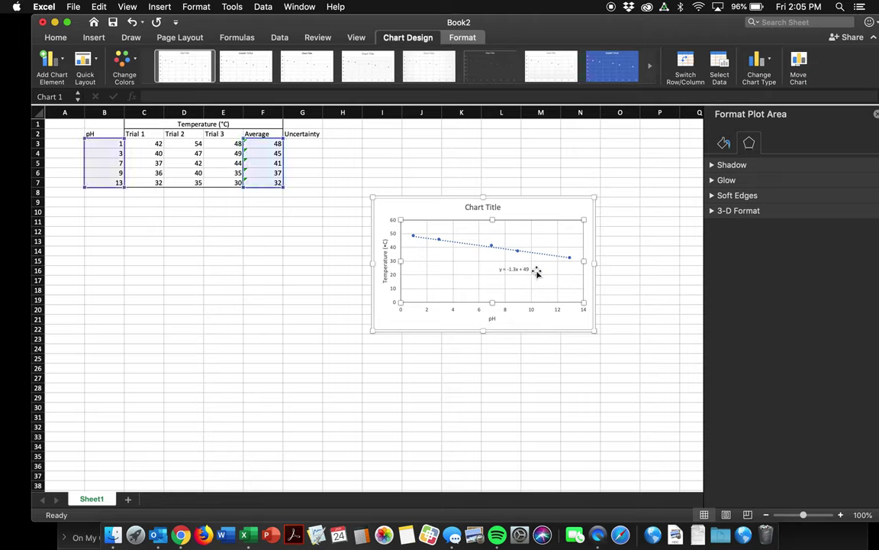
- Set the chart title to "Effect of pH on the temperature"
{"action": "left_click", "coordinate": [486, 207]}
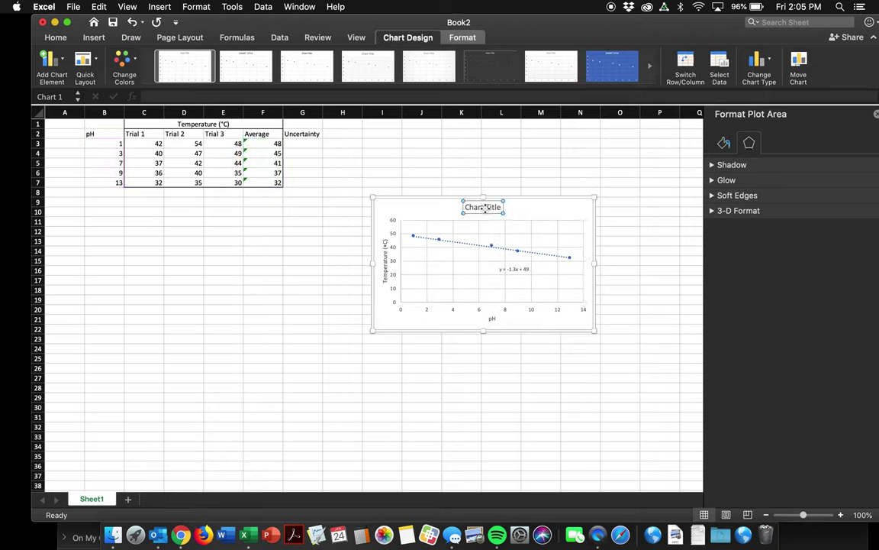
{"action": "triple_click", "coordinate": [487, 207]}
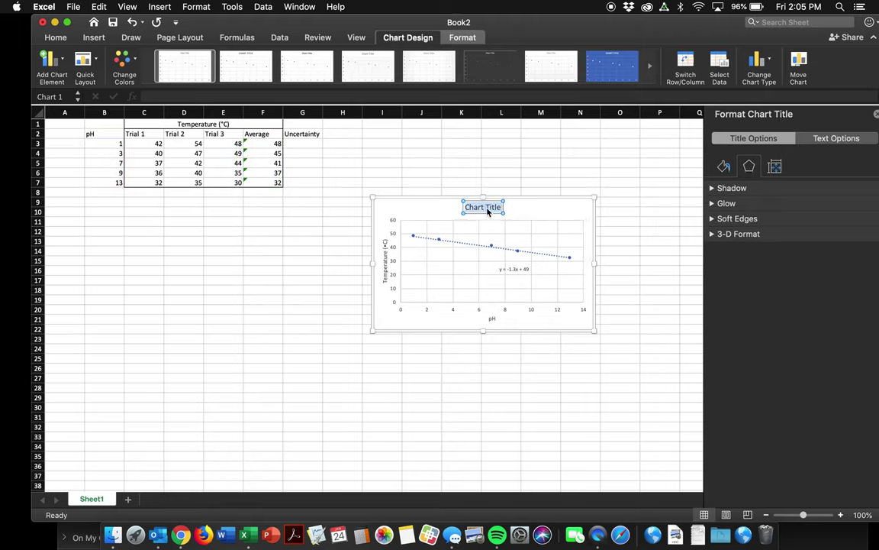
{"action": "type", "text": "Affect of pH on the temperature"}
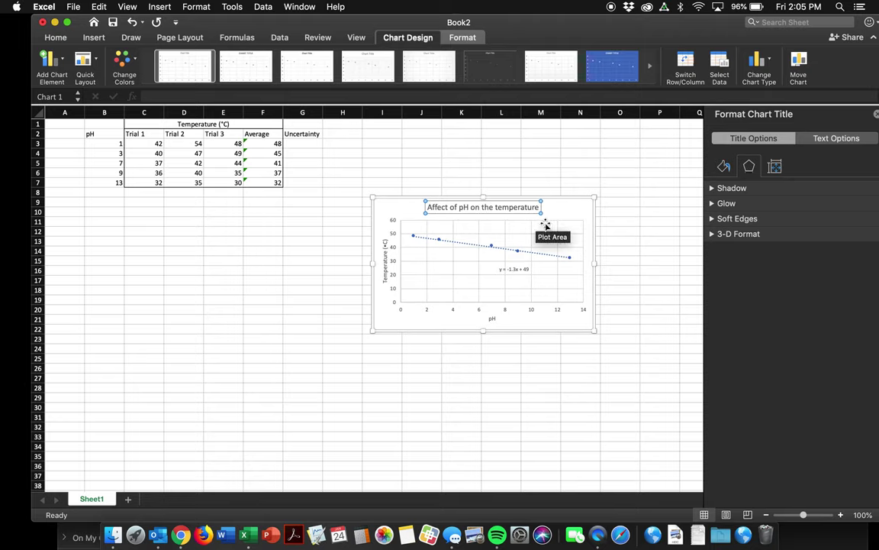
{"action": "left_click", "coordinate": [581, 206]}
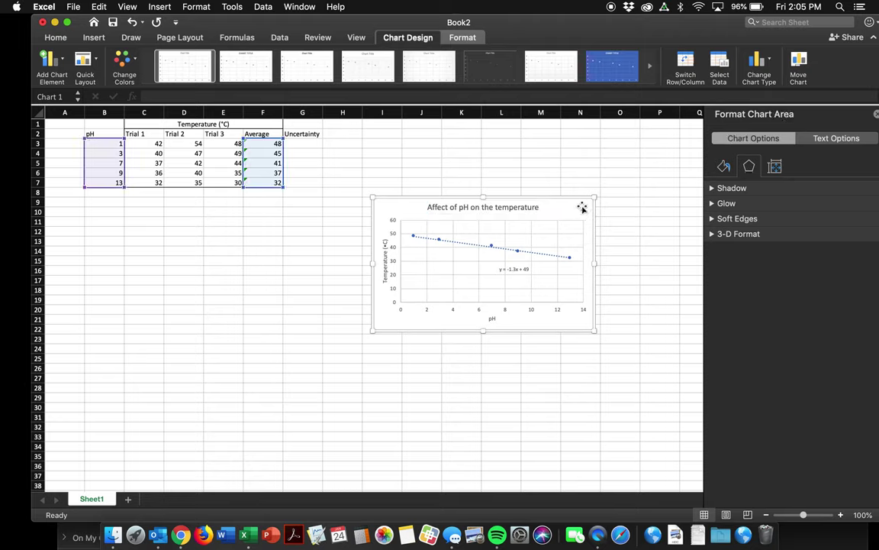
{"action": "left_click", "coordinate": [431, 206]}
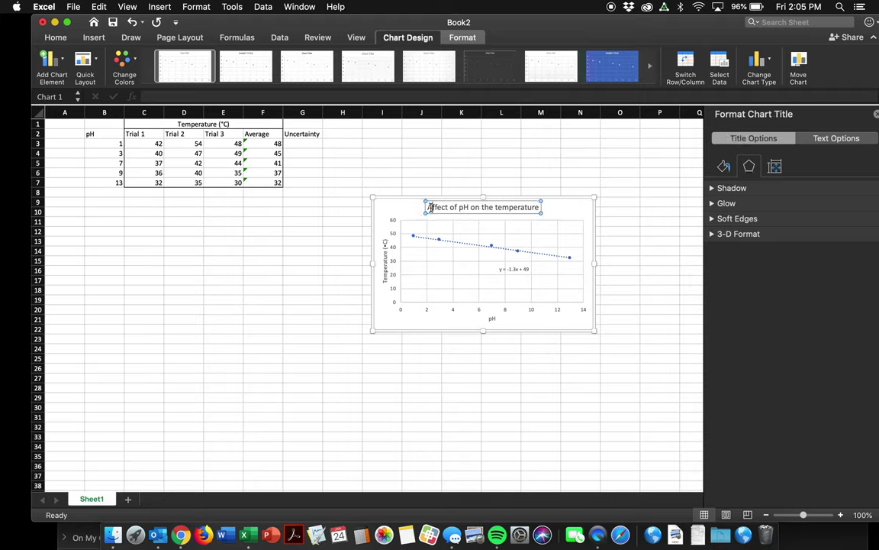
{"action": "left_click", "coordinate": [556, 206]}
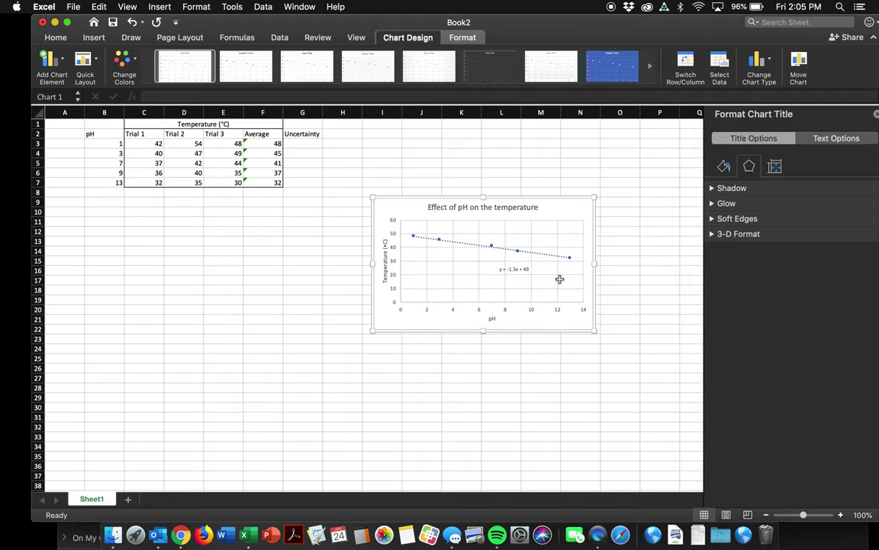
- Calculate the uncertainty for pH 1 in G3 as half the range of the trials, using =(D3-C3)/2
{"action": "left_click", "coordinate": [300, 143]}
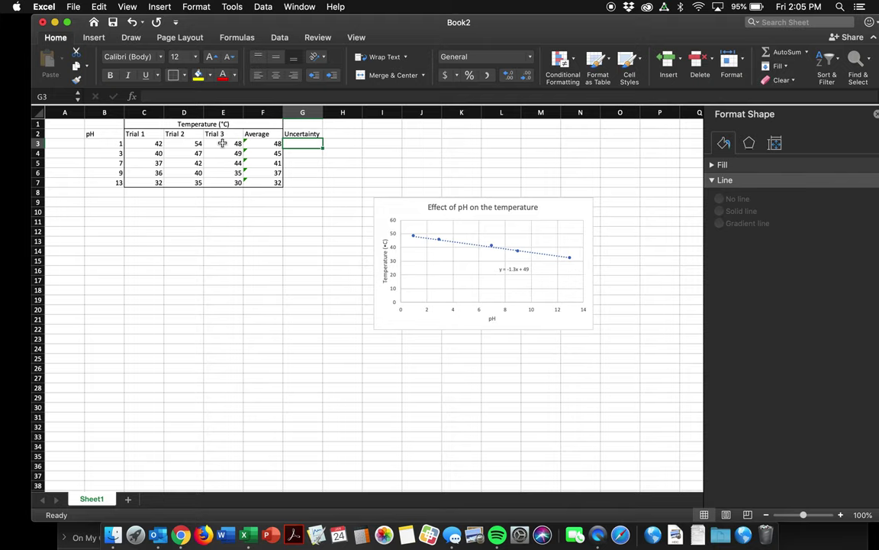
{"action": "left_click", "coordinate": [187, 143]}
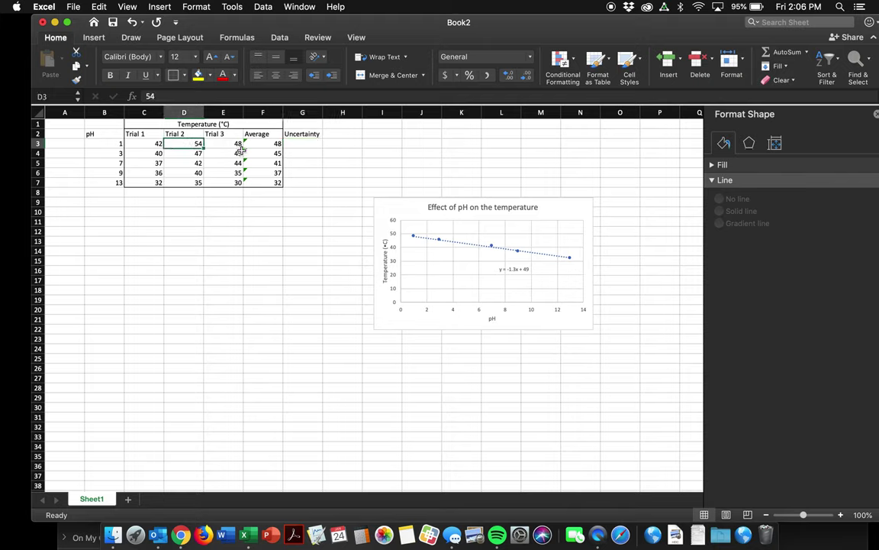
{"action": "left_click", "coordinate": [157, 144]}
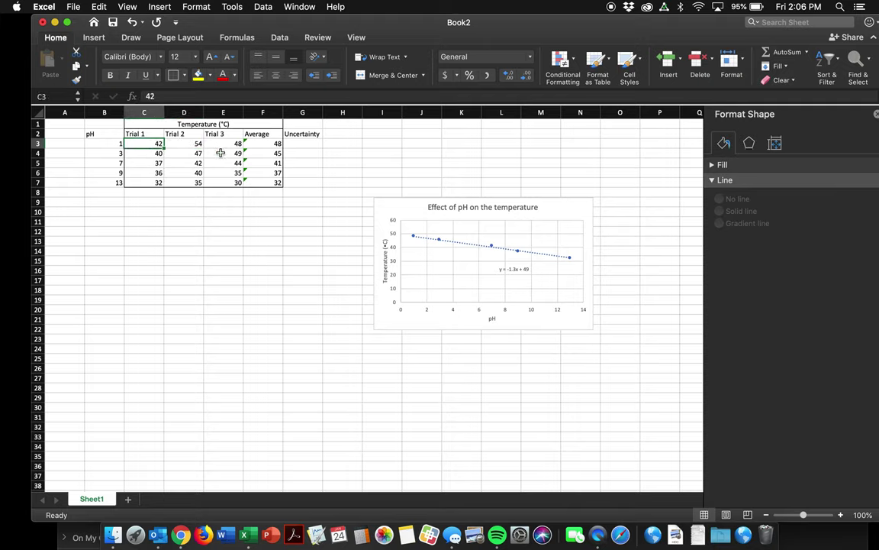
{"action": "left_click", "coordinate": [315, 144]}
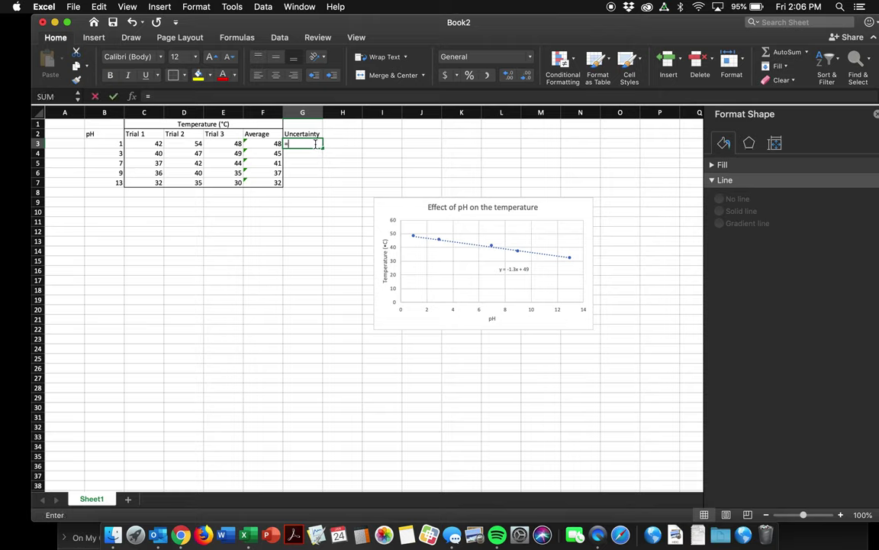
{"action": "type", "text": "=("}
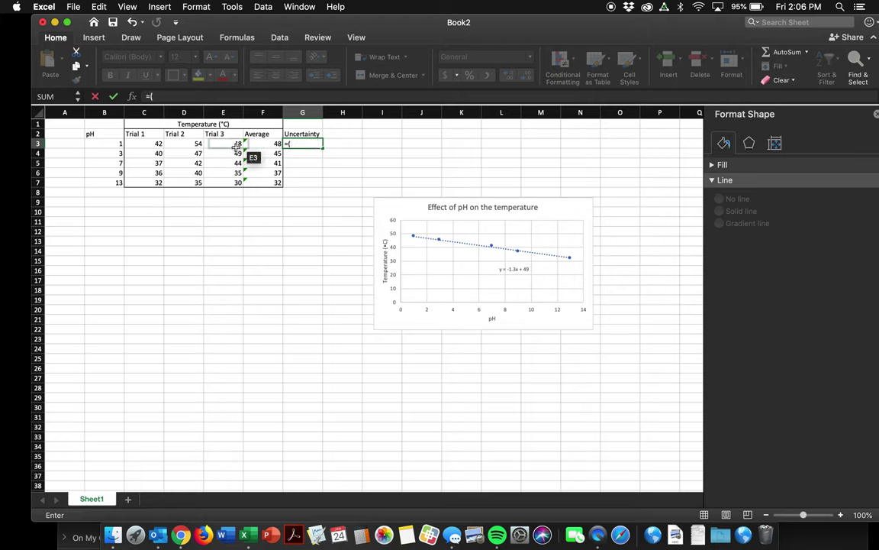
{"action": "left_click", "coordinate": [187, 144]}
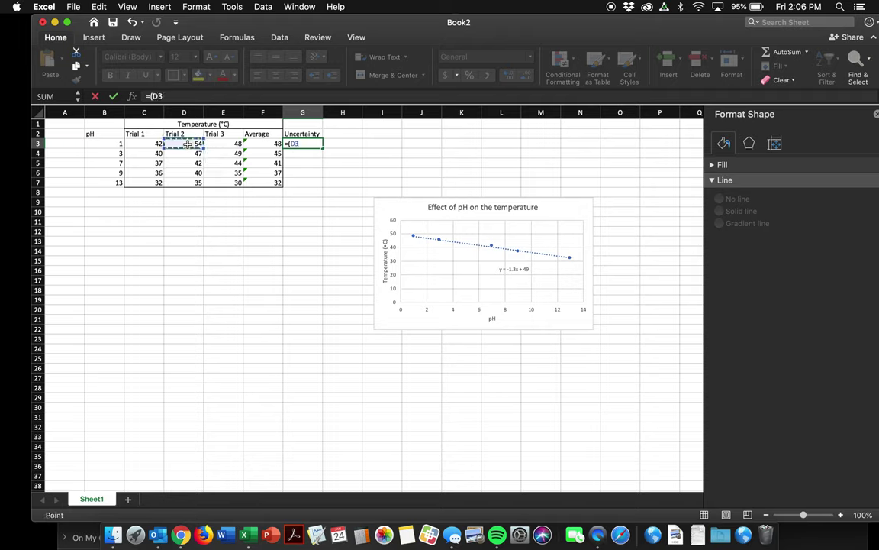
{"action": "type", "text": "-"}
{"action": "left_click", "coordinate": [156, 144]}
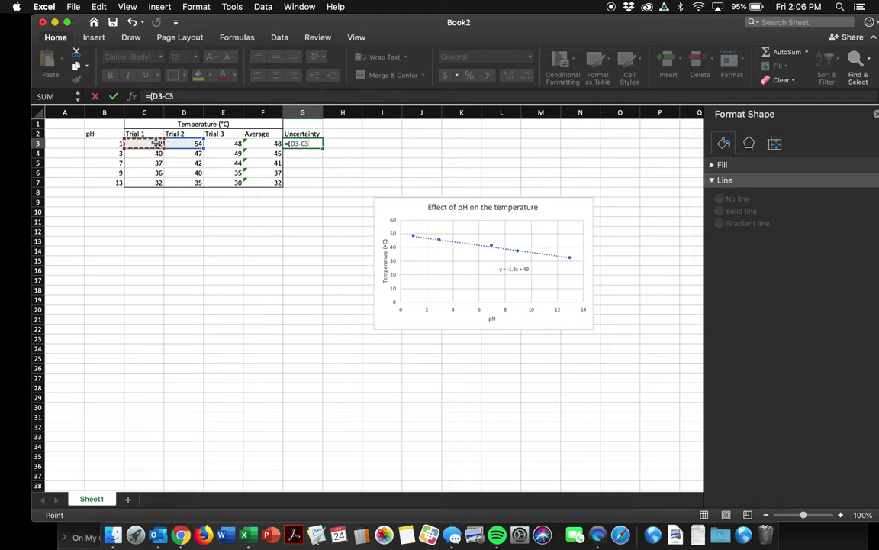
{"action": "type", "text": "0"}
{"action": "key", "text": "BackSpace"}
{"action": "type", "text": ")/2"}
{"action": "key", "text": "Return"}
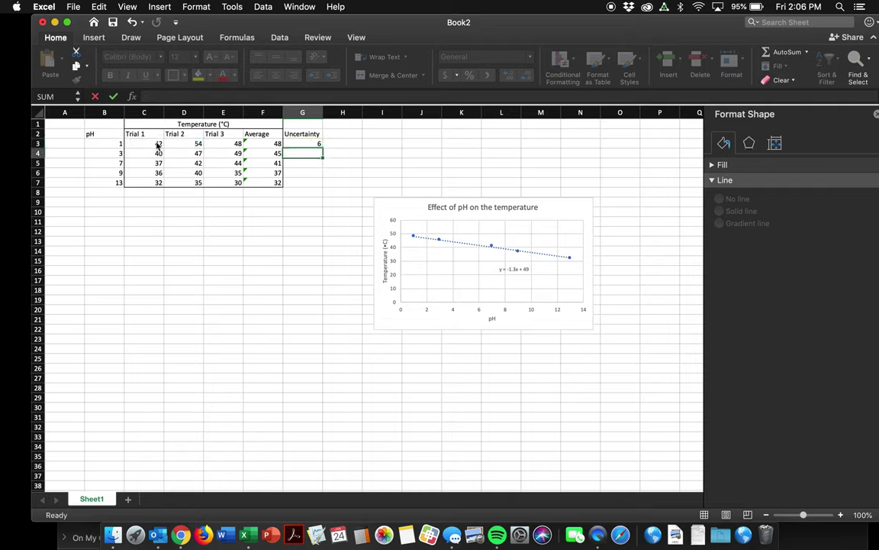
- Calculate the uncertainty for pH 3 in G4 with the half-range formula =(E4-C4)/2
{"action": "left_click", "coordinate": [311, 143]}
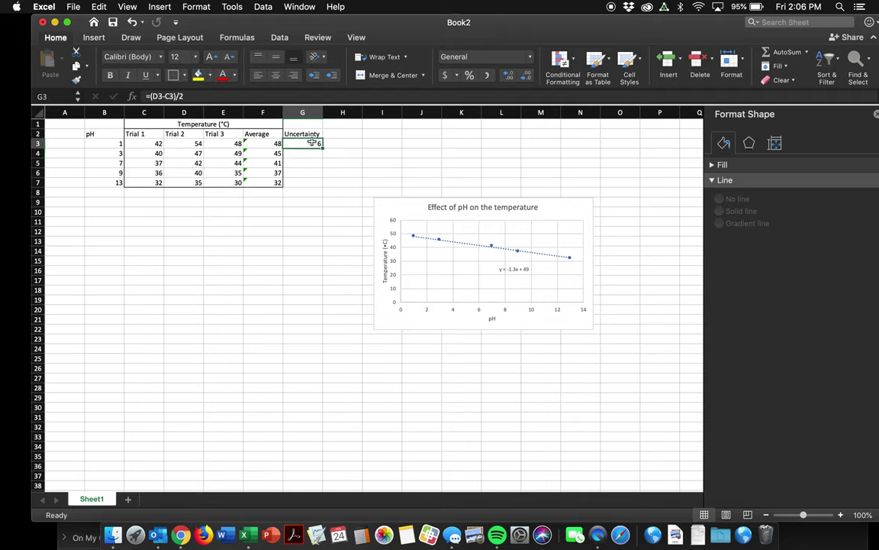
{"action": "left_click", "coordinate": [306, 154]}
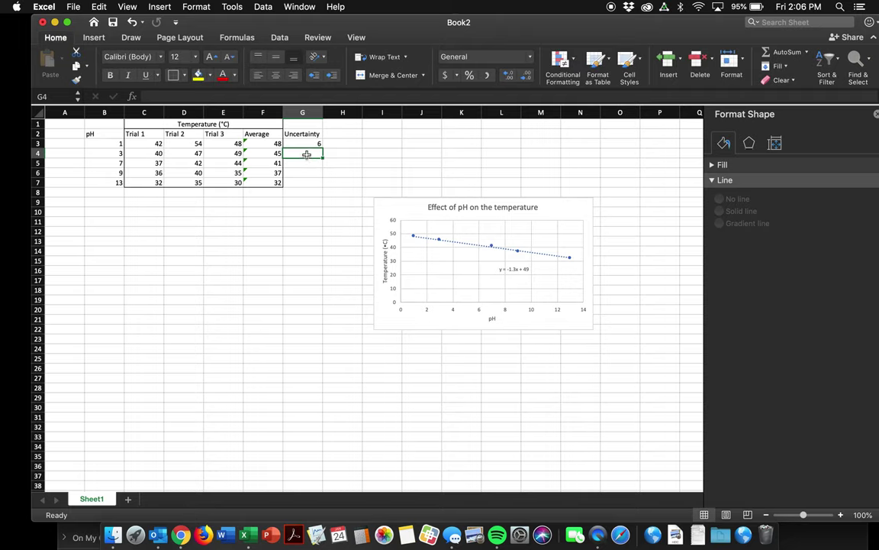
{"action": "type", "text": "=(E4"}
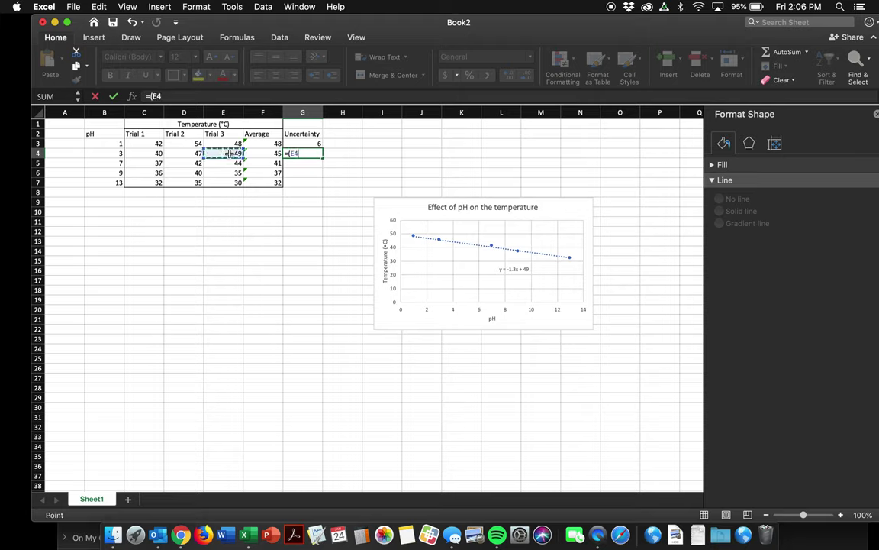
{"action": "type", "text": "-"}
{"action": "left_click", "coordinate": [152, 153]}
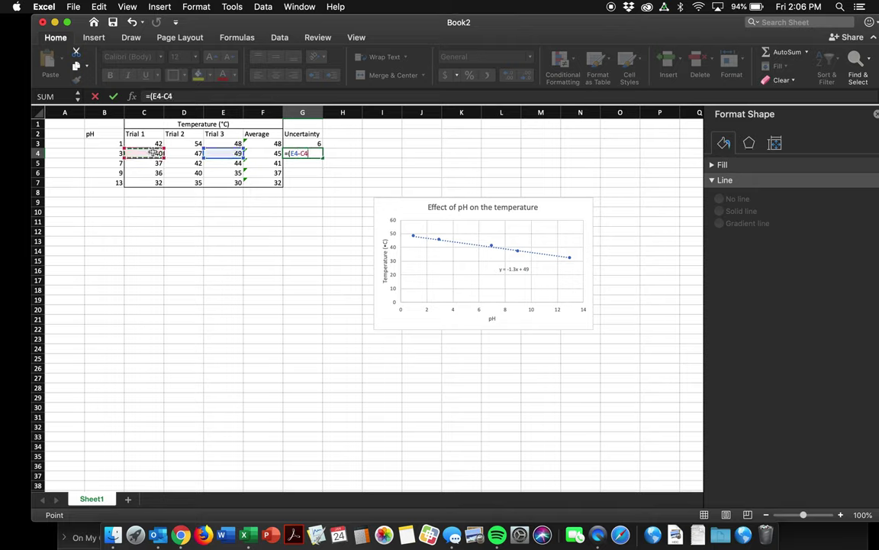
{"action": "type", "text": ")/2"}
{"action": "key", "text": "Return"}
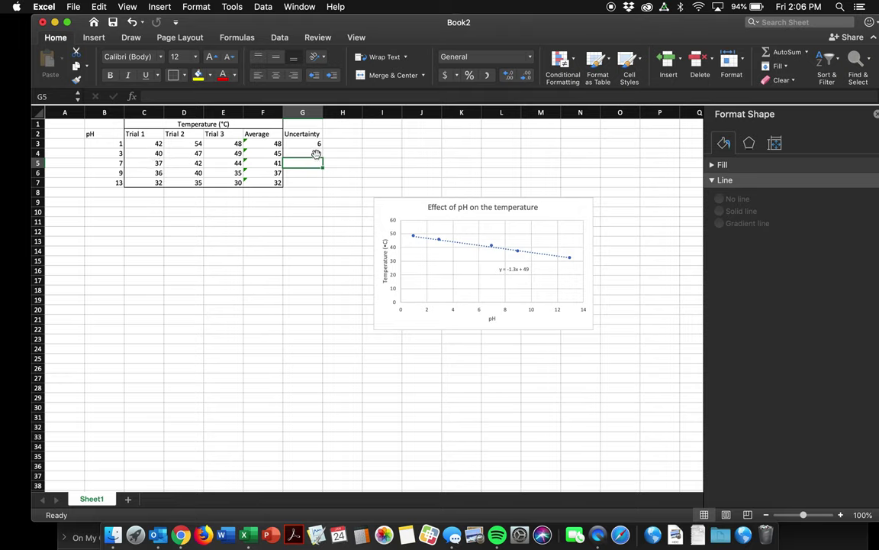
- Enter the half-range formula =(E5-C5)/2 in G5 as the uncertainty for pH 7
{"action": "type", "text": "="}
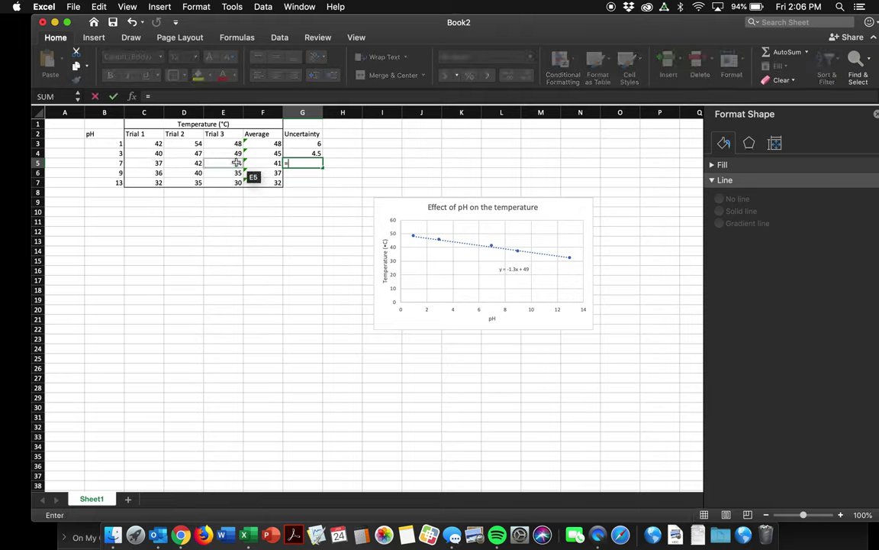
{"action": "type", "text": "("}
{"action": "left_click", "coordinate": [223, 163]}
{"action": "type", "text": "-"}
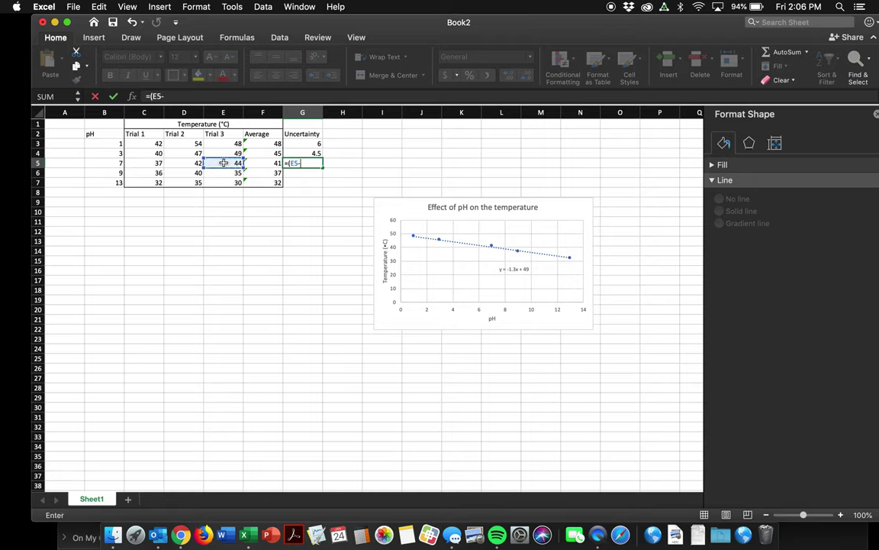
{"action": "left_click", "coordinate": [153, 163]}
{"action": "type", "text": ")"}
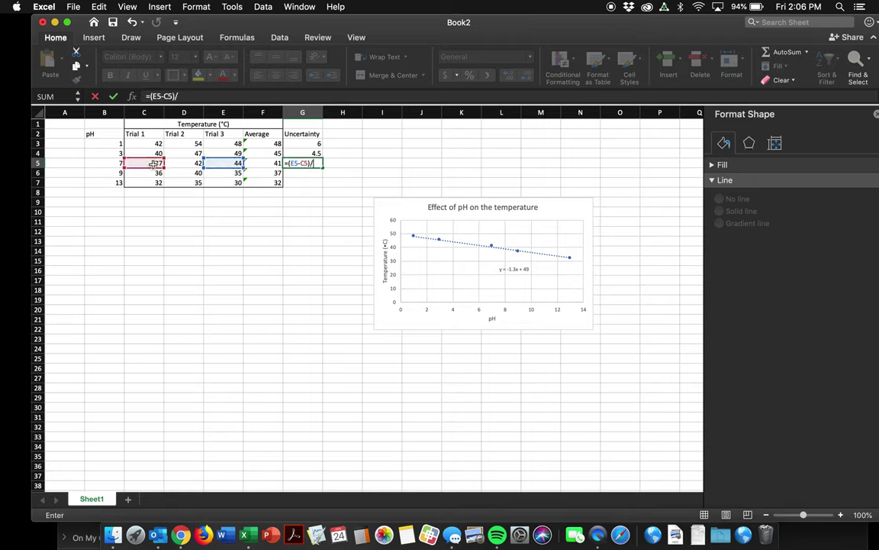
{"action": "type", "text": "/2"}
{"action": "key", "text": "Return"}
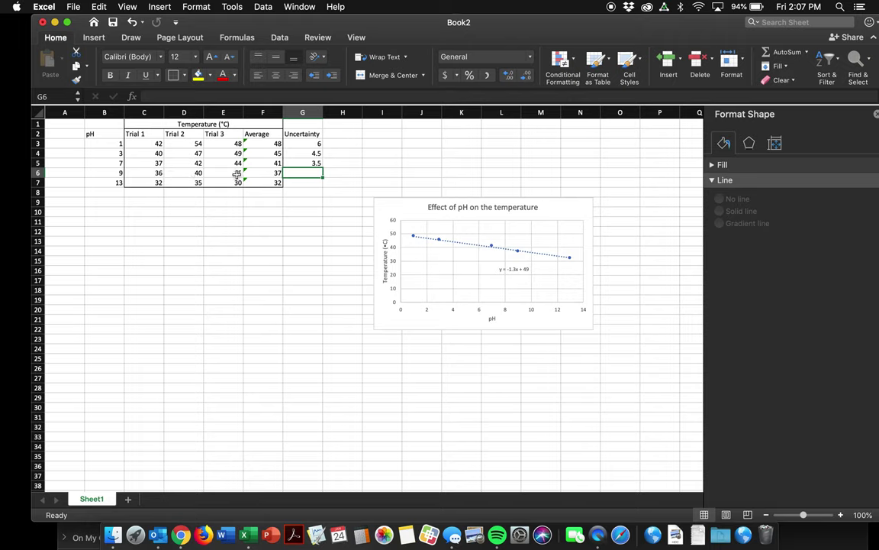
- Enter the half-range formula =(D6-E6)/2 in G6 as the uncertainty for pH 9, using Trial 2 minus Trial 3
{"action": "type", "text": "="}
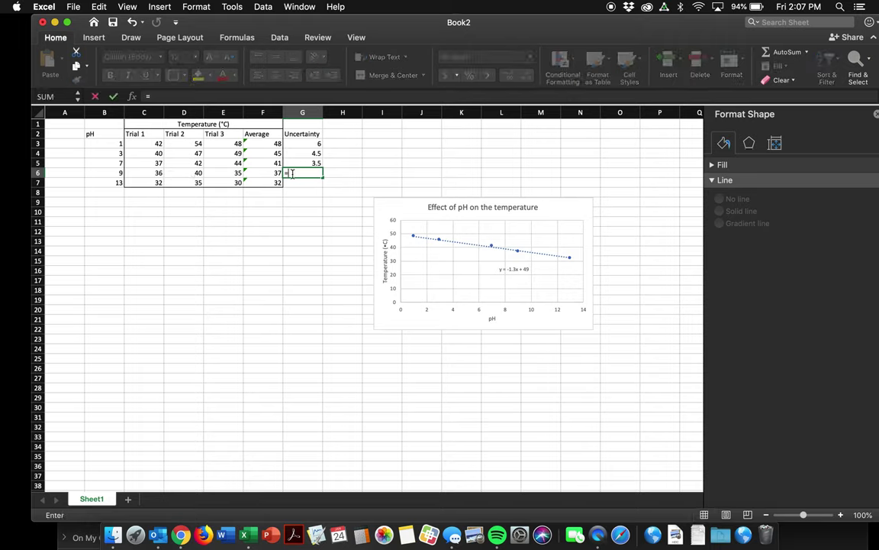
{"action": "left_click", "coordinate": [195, 172]}
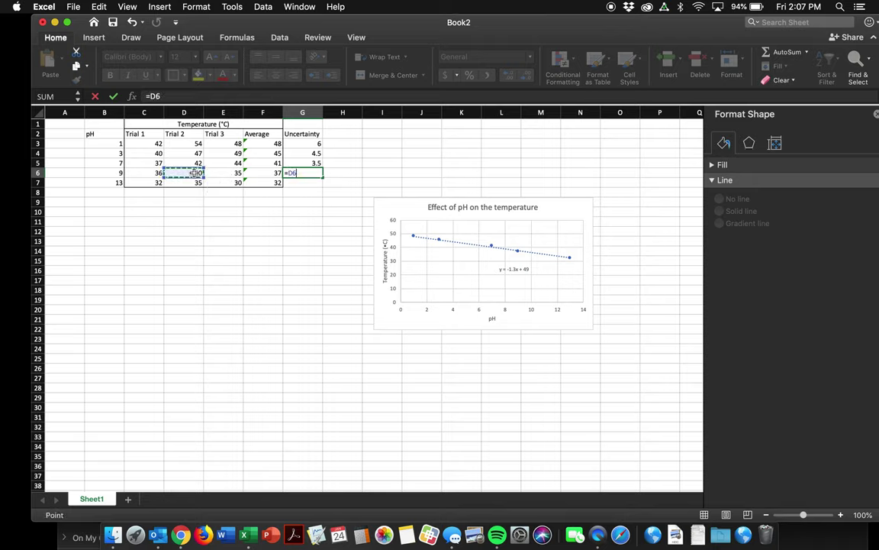
{"action": "key", "text": "BackSpace"}
{"action": "key", "text": "BackSpace"}
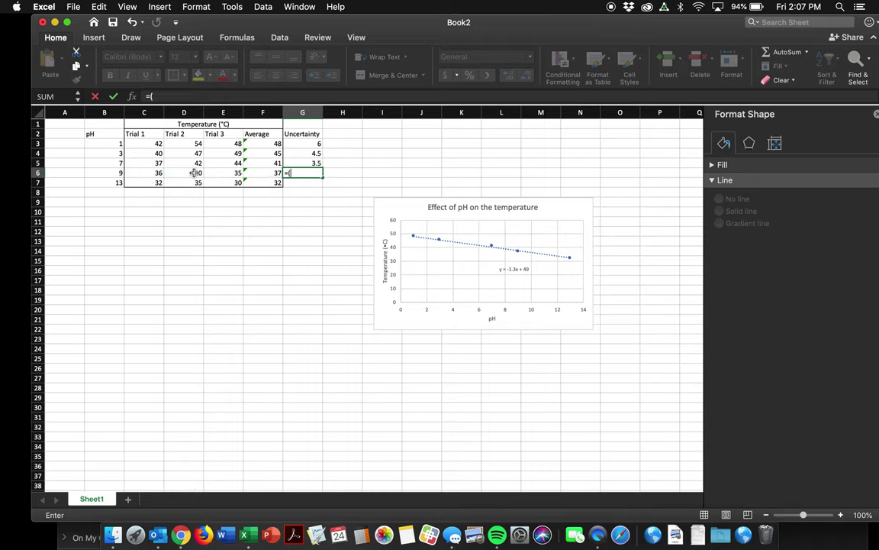
{"action": "type", "text": "("}
{"action": "left_click", "coordinate": [195, 173]}
{"action": "type", "text": "-"}
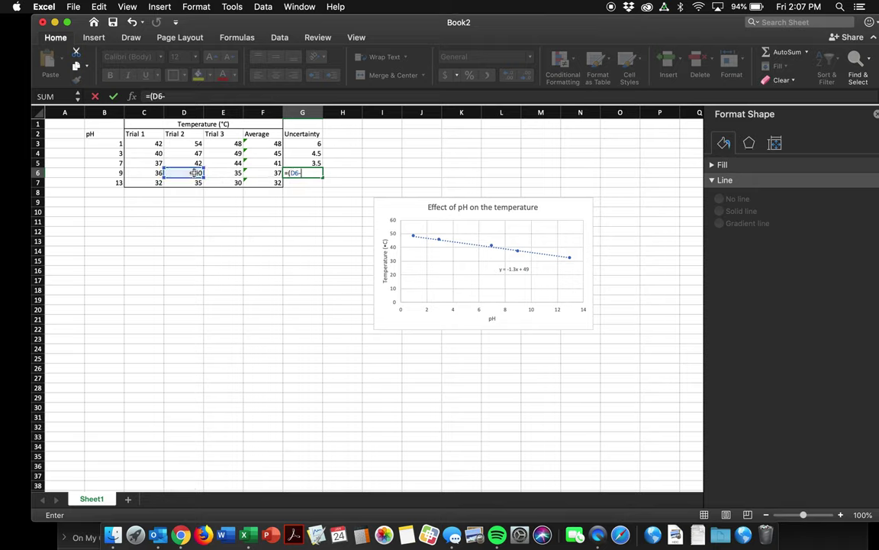
{"action": "left_click", "coordinate": [154, 172]}
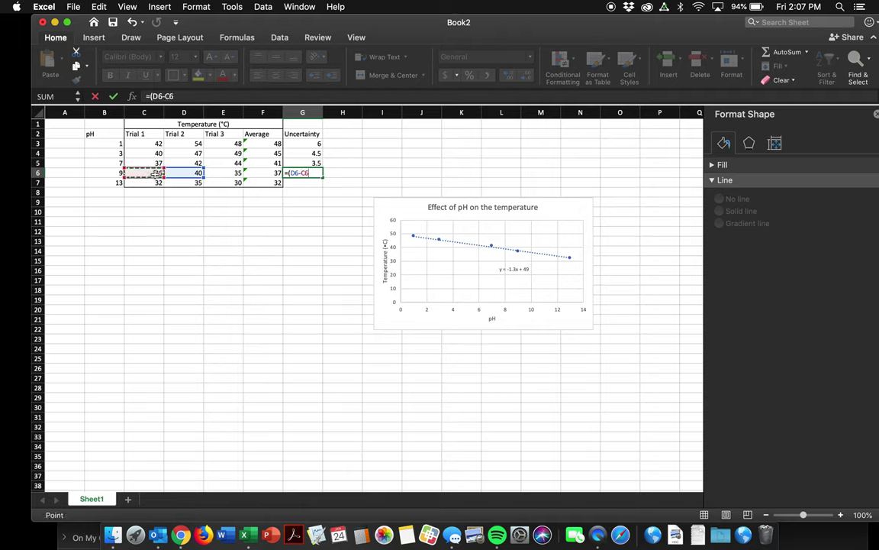
{"action": "type", "text": ")"}
{"action": "key", "text": "BackSpace"}
{"action": "key", "text": "BackSpace"}
{"action": "key", "text": "BackSpace"}
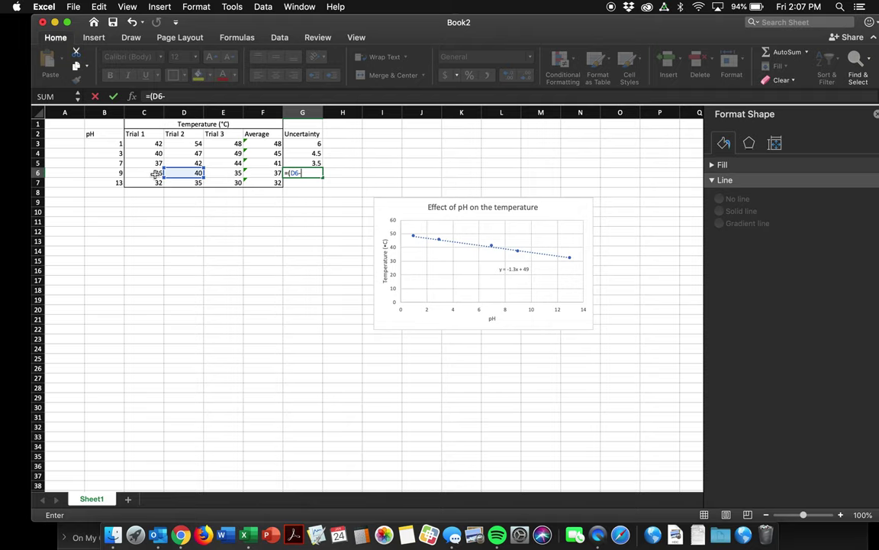
{"action": "left_click", "coordinate": [213, 172]}
{"action": "type", "text": ")/2"}
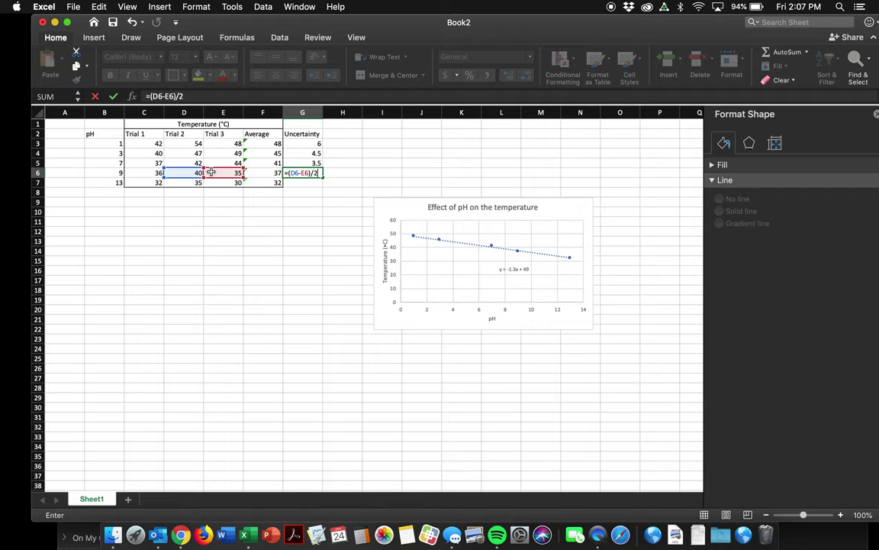
{"action": "key", "text": "Return"}
- Enter the half-range formula =(D7-E7)/2 in G7 as the uncertainty for pH 13
{"action": "type", "text": "="}
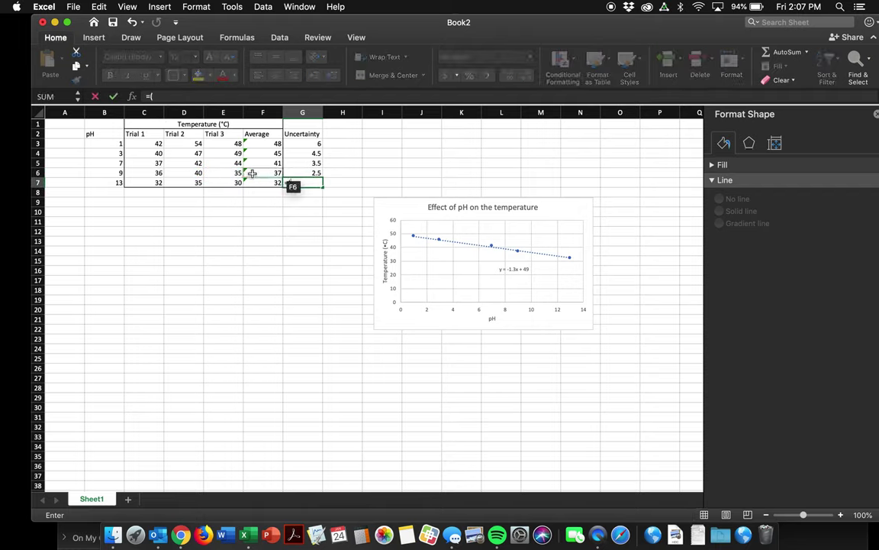
{"action": "type", "text": "("}
{"action": "left_click", "coordinate": [195, 184]}
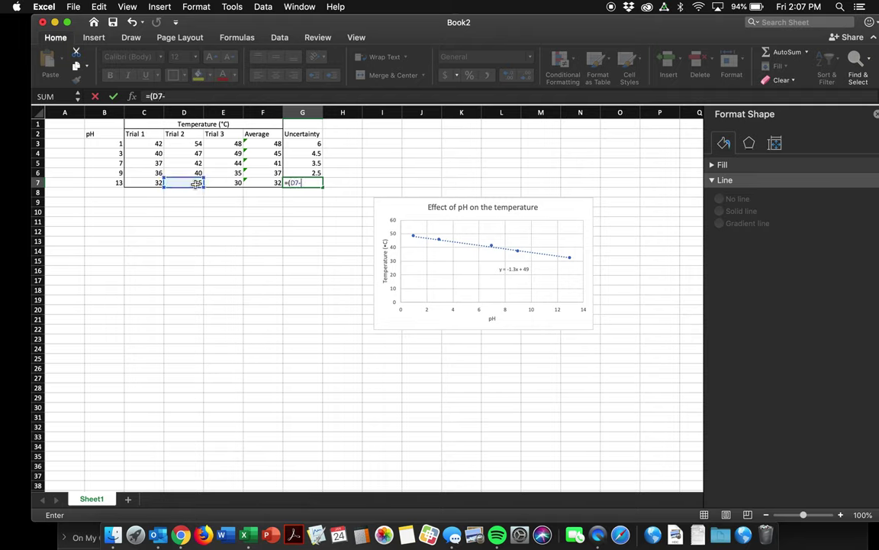
{"action": "type", "text": "-"}
{"action": "left_click", "coordinate": [217, 182]}
{"action": "type", "text": ")/2"}
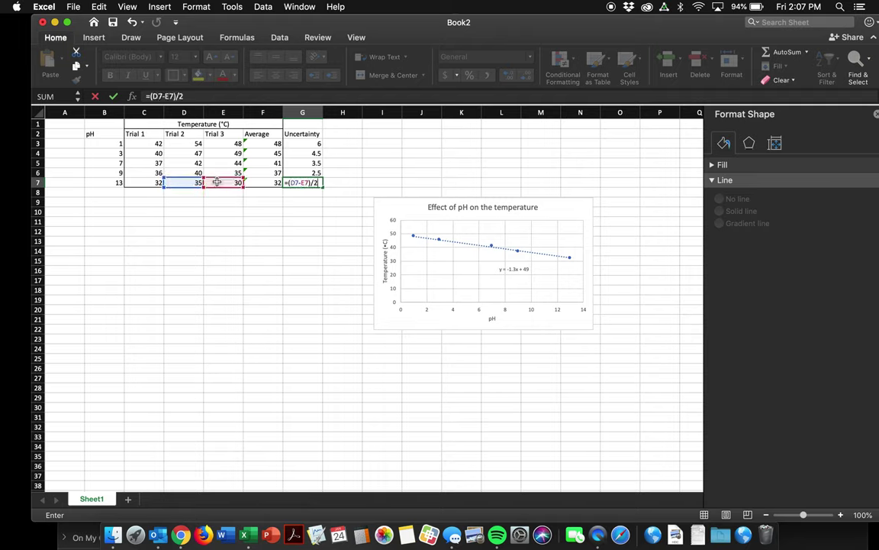
{"action": "key", "text": "Return"}
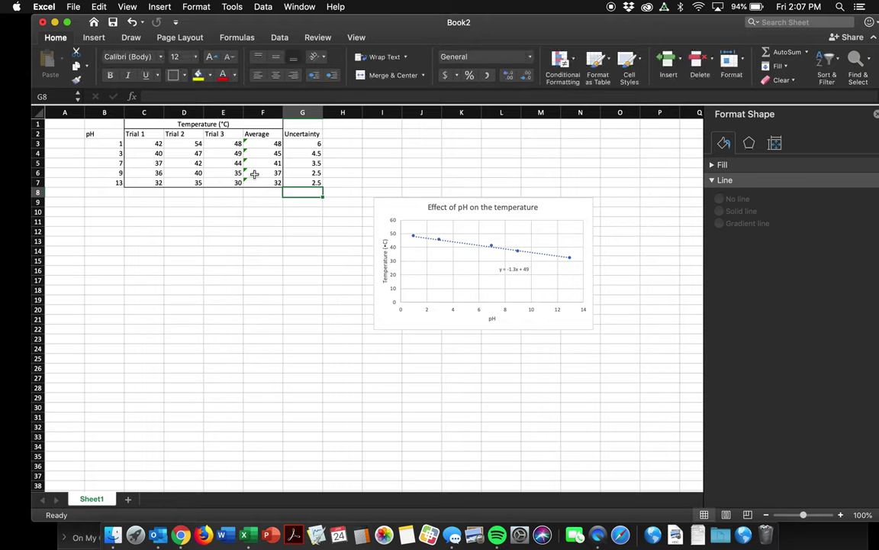
- Reduce the displayed decimals of the uncertainty values in G3:G7 to whole numbers
{"action": "left_click_drag", "start_coordinate": [313, 144], "coordinate": [313, 185]}
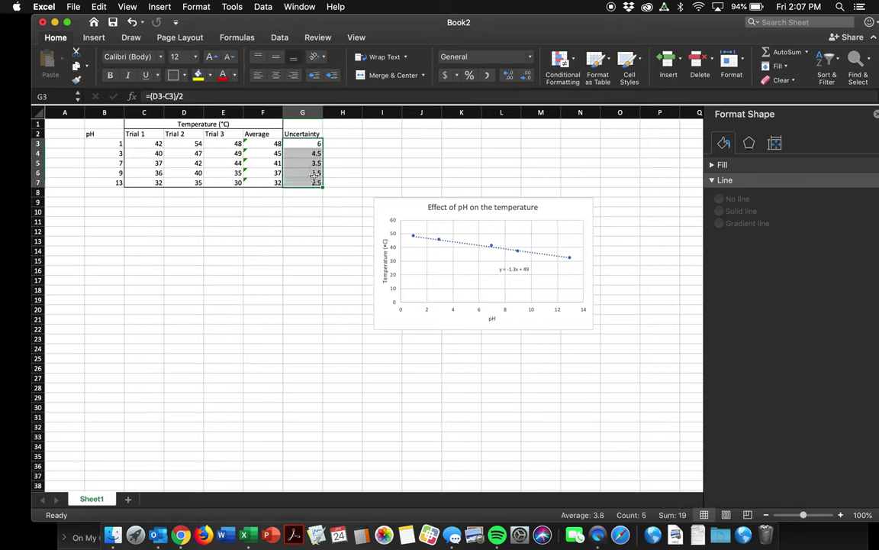
{"action": "left_click", "coordinate": [526, 79]}
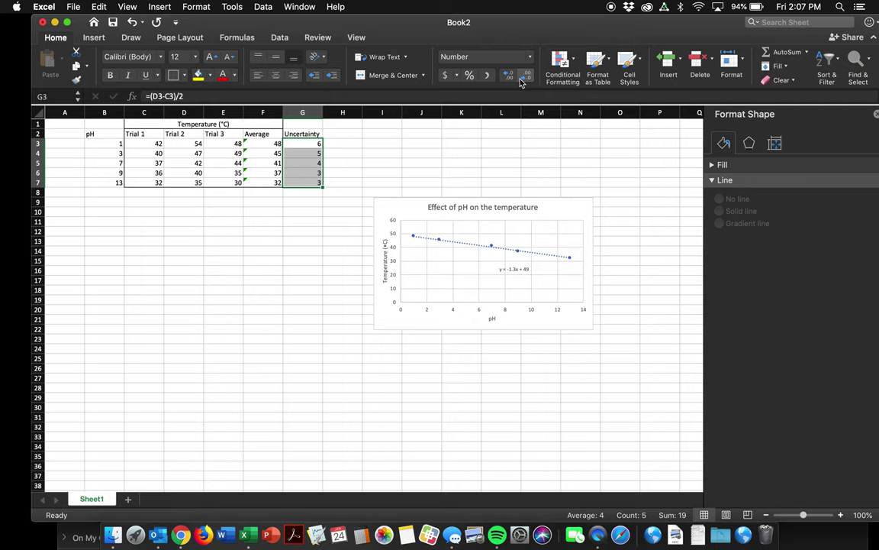
{"action": "left_click", "coordinate": [327, 219]}
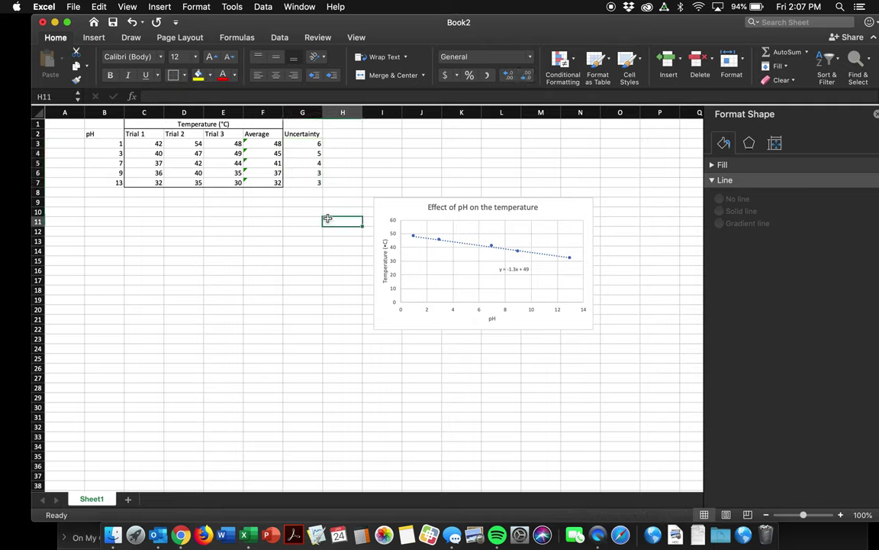
- Add error bars to the pH–temperature chart and set the vertical error amount to Custom
{"action": "left_click", "coordinate": [438, 241]}
{"action": "double_click", "coordinate": [440, 242]}
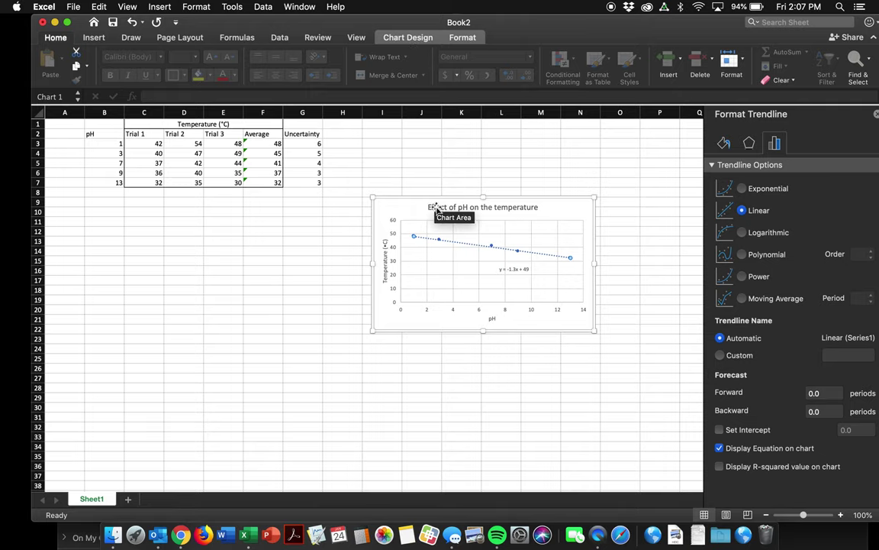
{"action": "left_click", "coordinate": [408, 38]}
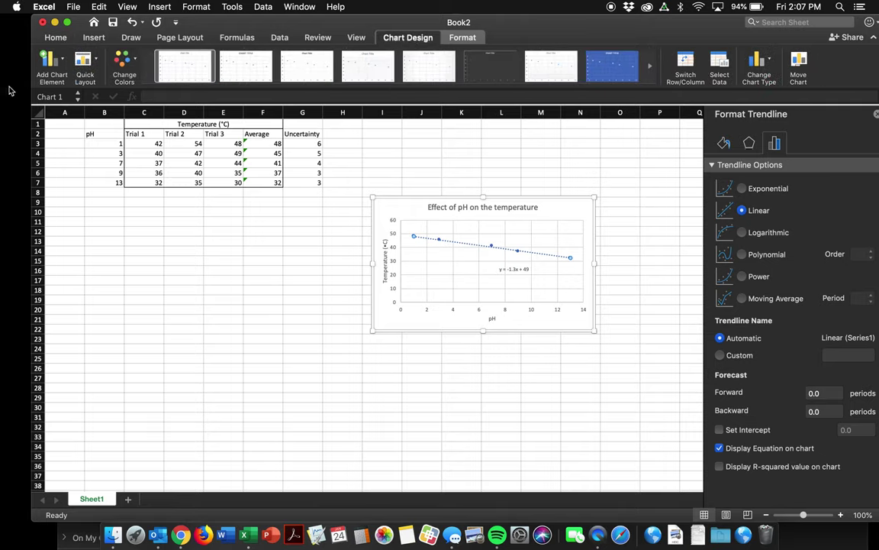
{"action": "left_click", "coordinate": [48, 61]}
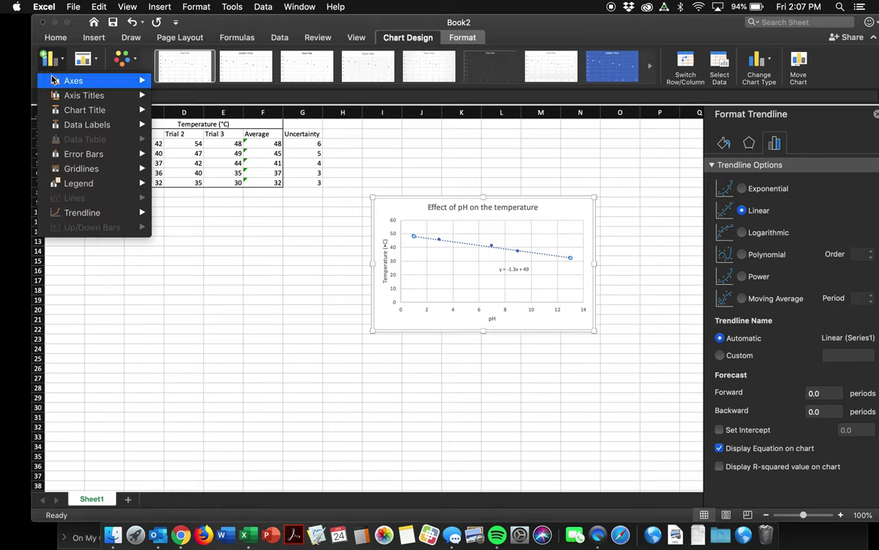
{"action": "mouse_move", "coordinate": [65, 157]}
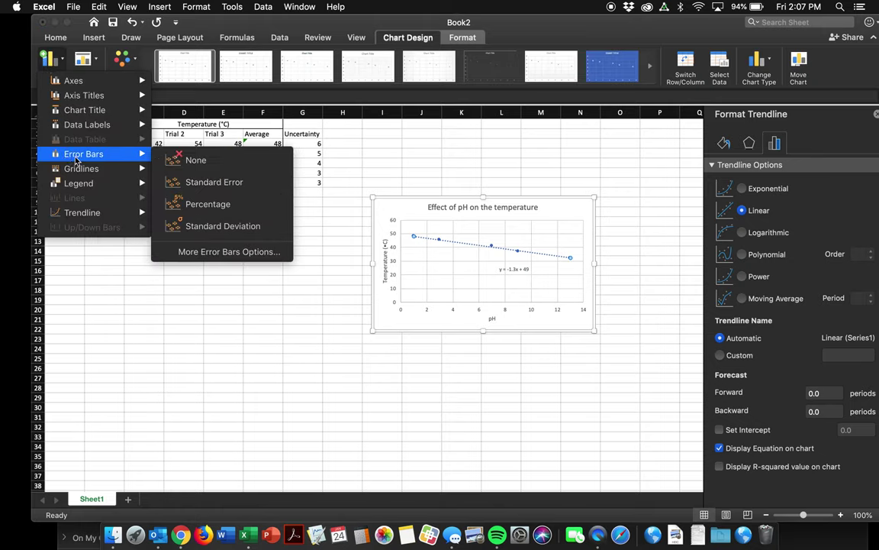
{"action": "left_click", "coordinate": [197, 251]}
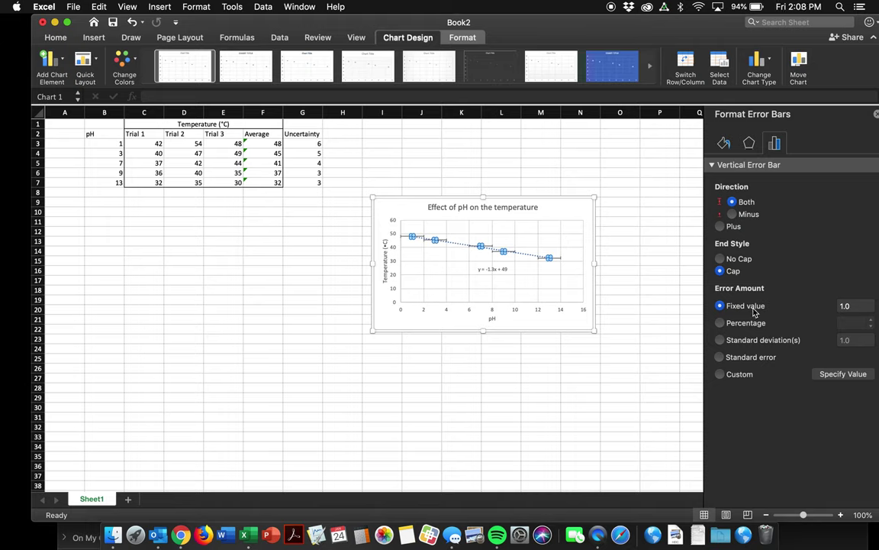
{"action": "left_click", "coordinate": [740, 374]}
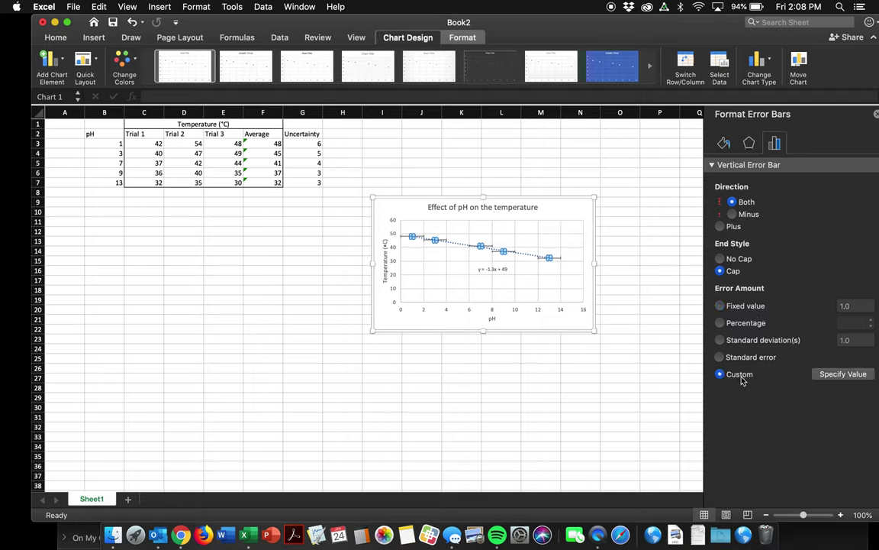
- Specify the uncertainty cells G3:G7 on Sheet1 as the positive error values for the vertical error bars
{"action": "left_click", "coordinate": [840, 374]}
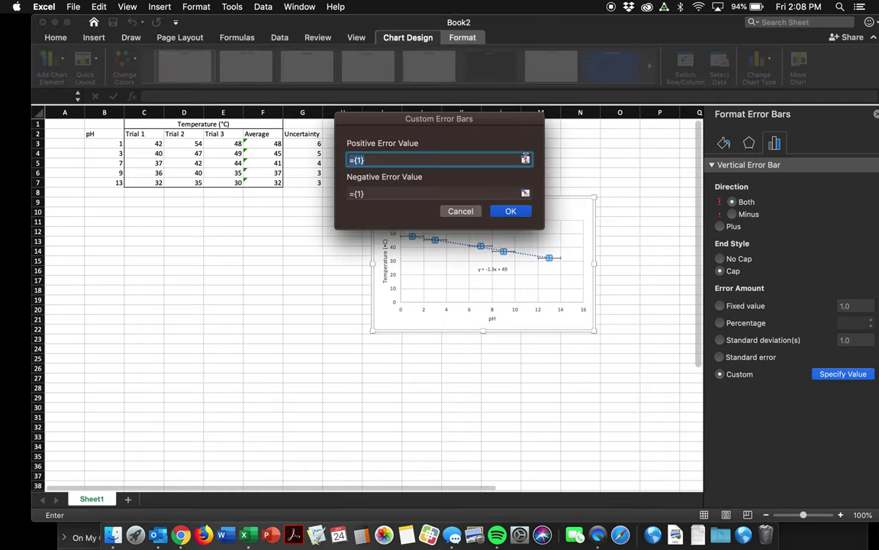
{"action": "left_click", "coordinate": [526, 159]}
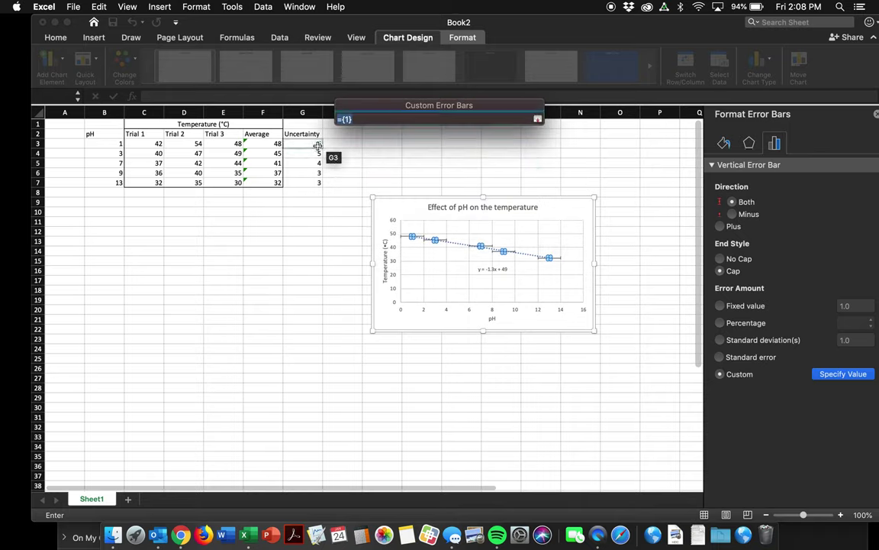
{"action": "left_click", "coordinate": [537, 119]}
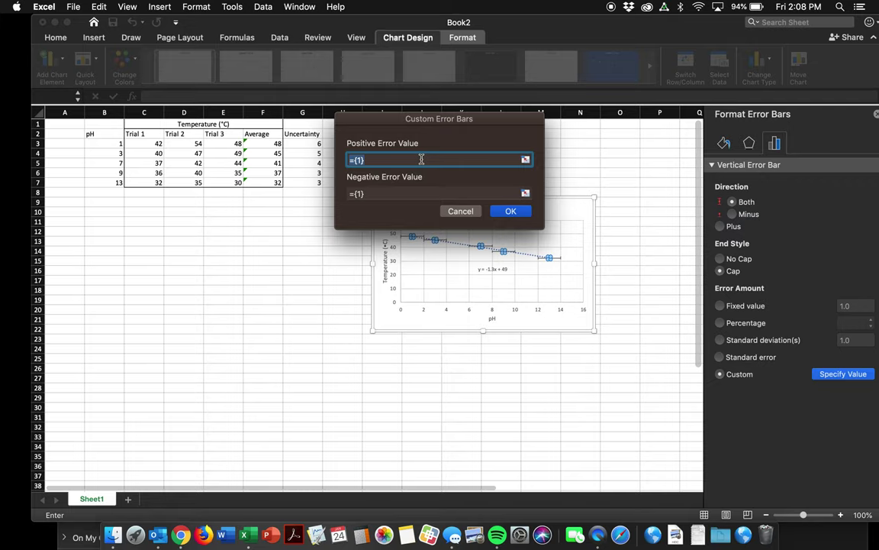
{"action": "left_click", "coordinate": [525, 160]}
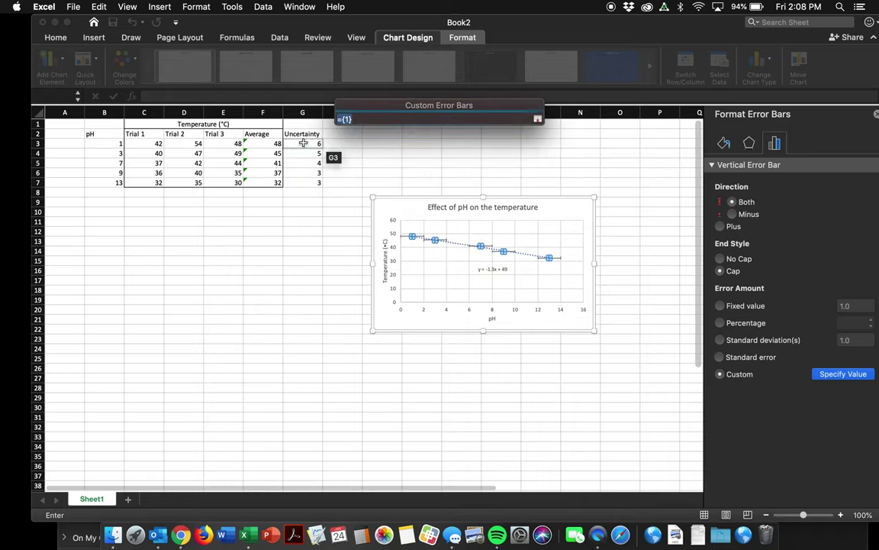
{"action": "left_click_drag", "start_coordinate": [309, 143], "coordinate": [305, 180]}
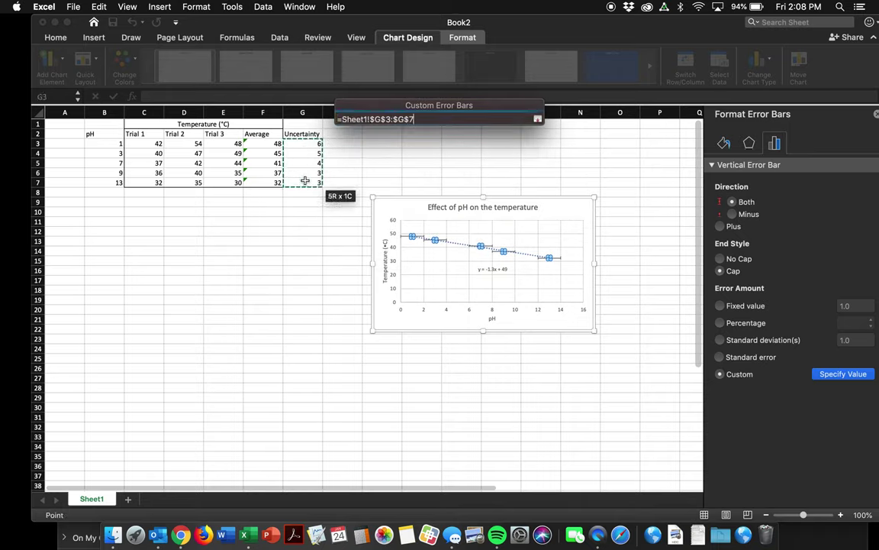
{"action": "key", "text": "Return"}
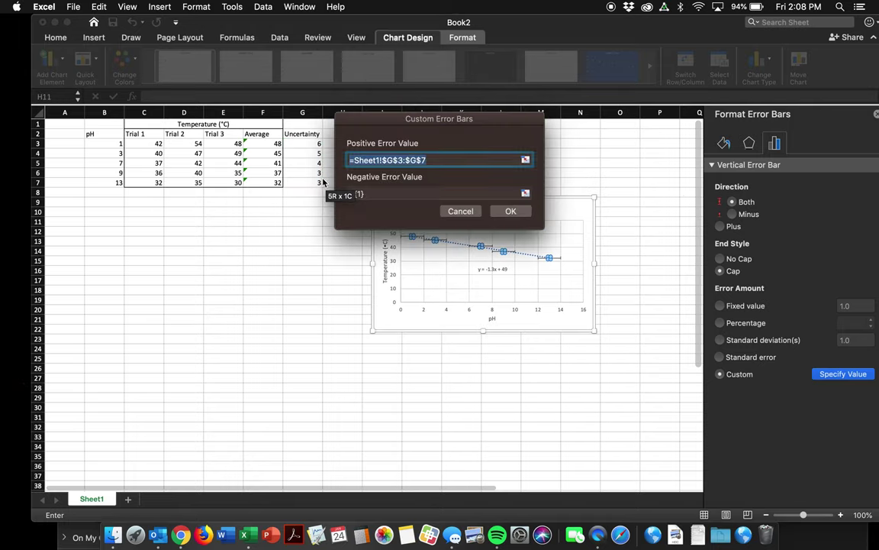
- Specify the uncertainty cells G3:G7 as the negative error values too and apply the custom error bars
{"action": "left_click", "coordinate": [525, 195]}
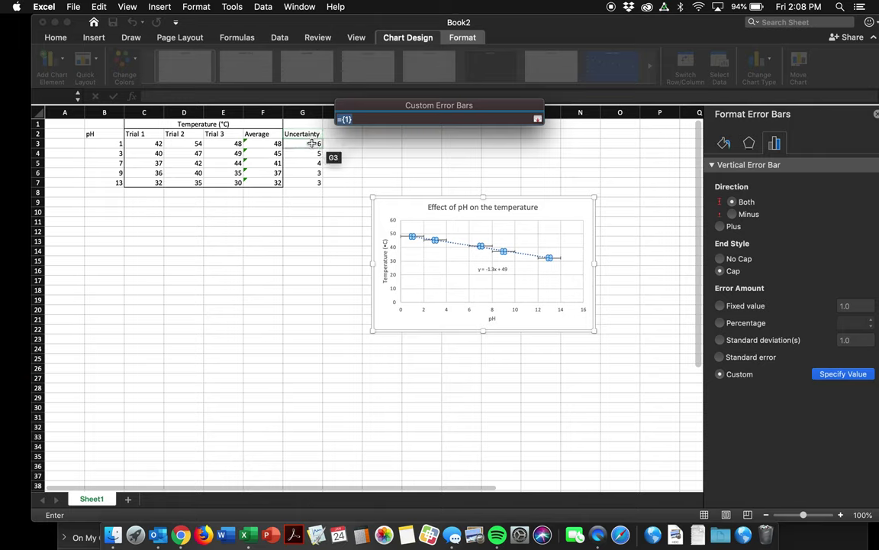
{"action": "left_click_drag", "start_coordinate": [312, 143], "coordinate": [310, 187]}
{"action": "key", "text": "Return"}
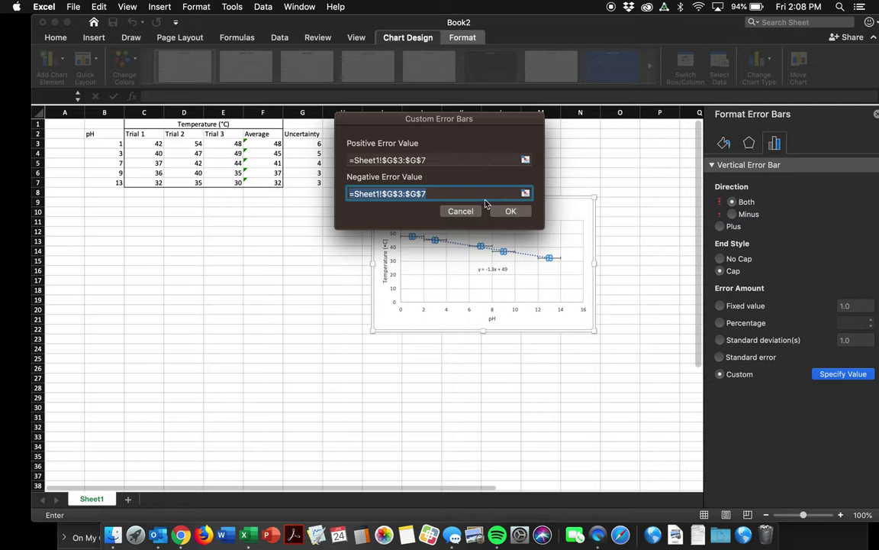
{"action": "left_click", "coordinate": [511, 211]}
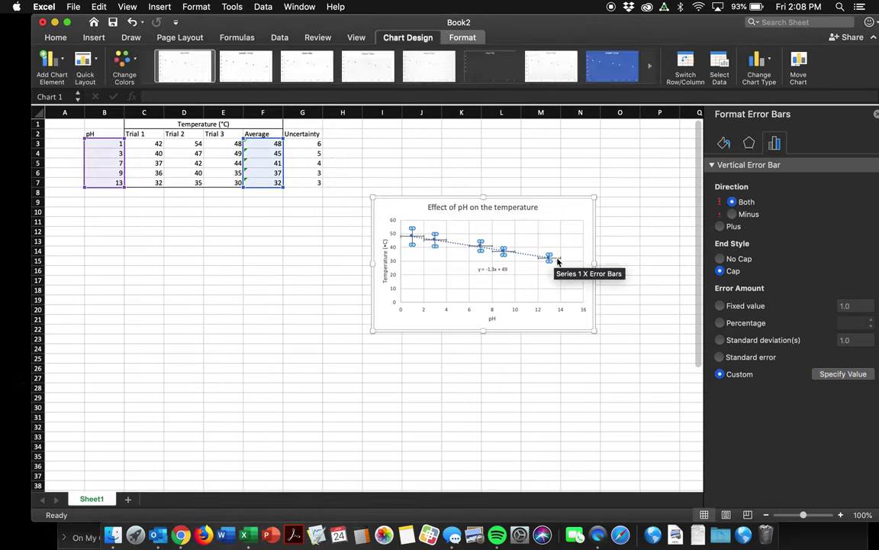
- Enlarge the chart to extend from about column D to N and down to row 33, and delete its horizontal error bars
{"action": "left_click_drag", "start_coordinate": [373, 331], "coordinate": [171, 440]}
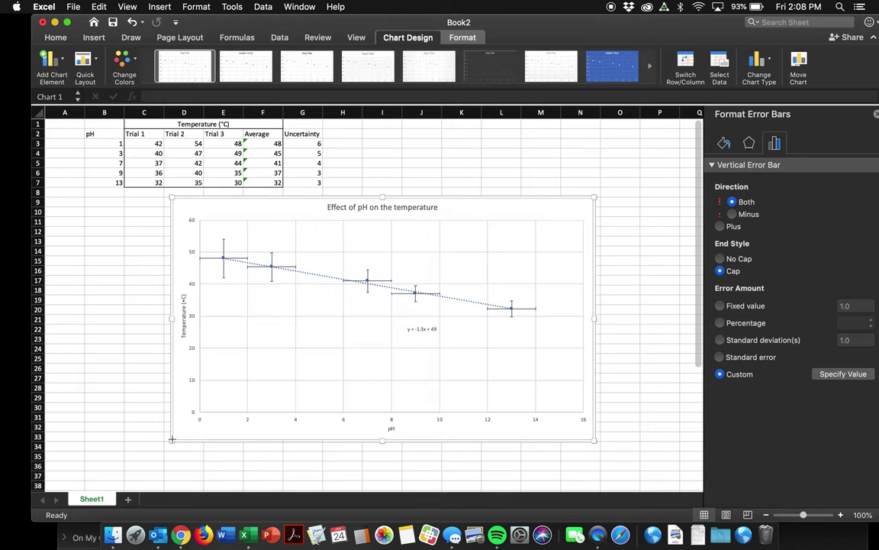
{"action": "left_click", "coordinate": [523, 310]}
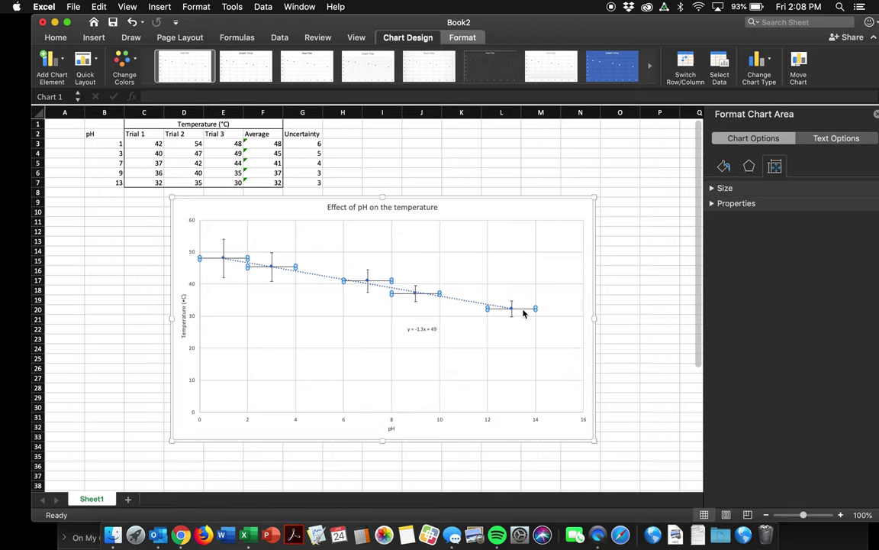
{"action": "key", "text": "Delete"}
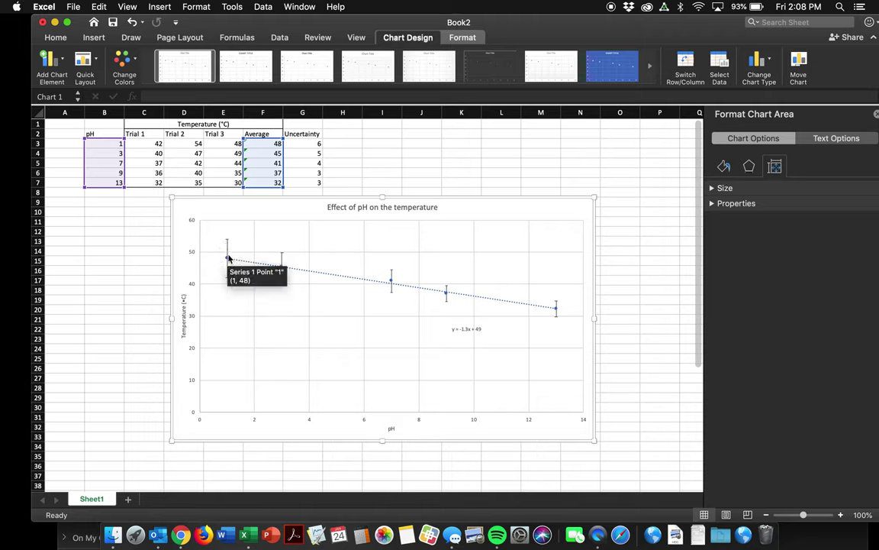
- Compare the pH 1 uncertainty in G3 with the vertical error bars on the chart
{"action": "left_click", "coordinate": [304, 143]}
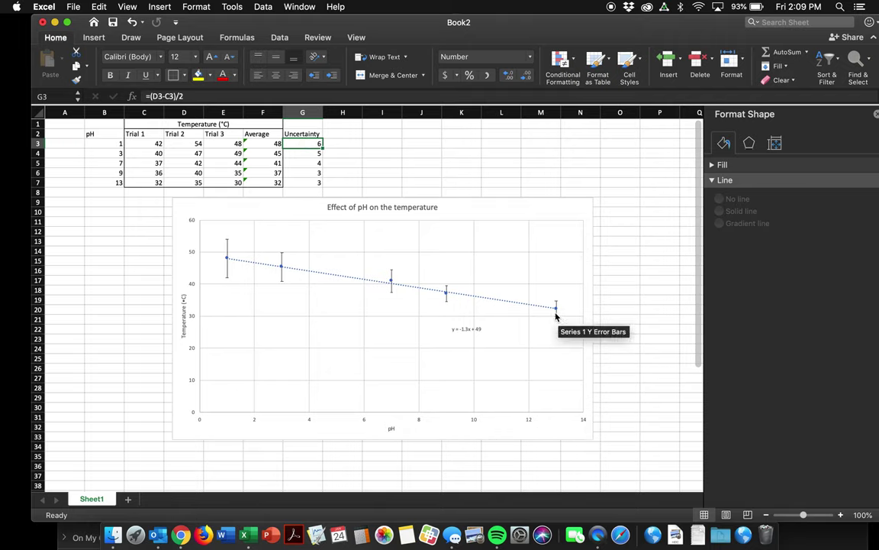
{"action": "left_click", "coordinate": [554, 312]}
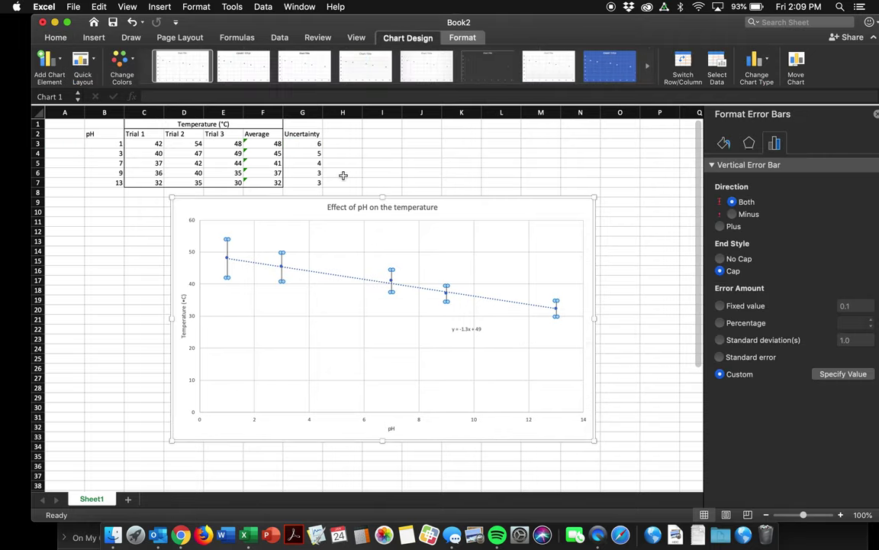
{"action": "left_click", "coordinate": [540, 214]}
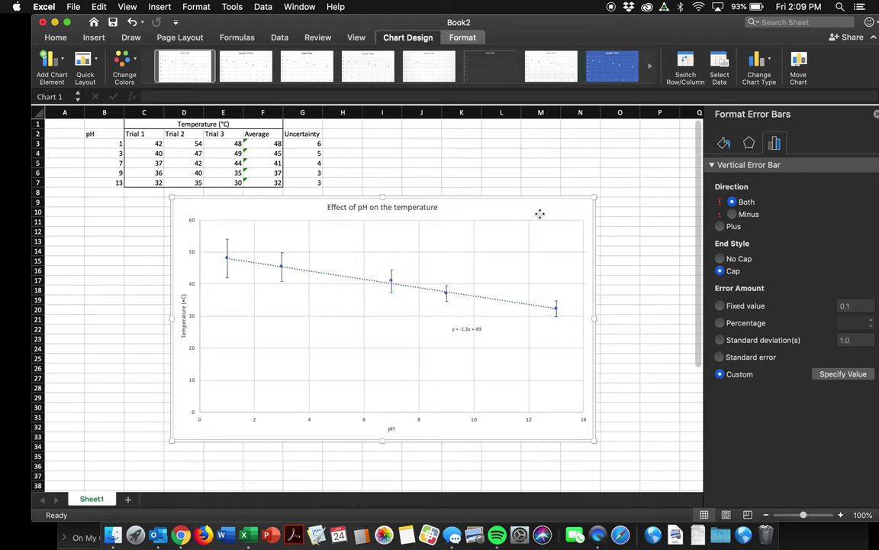